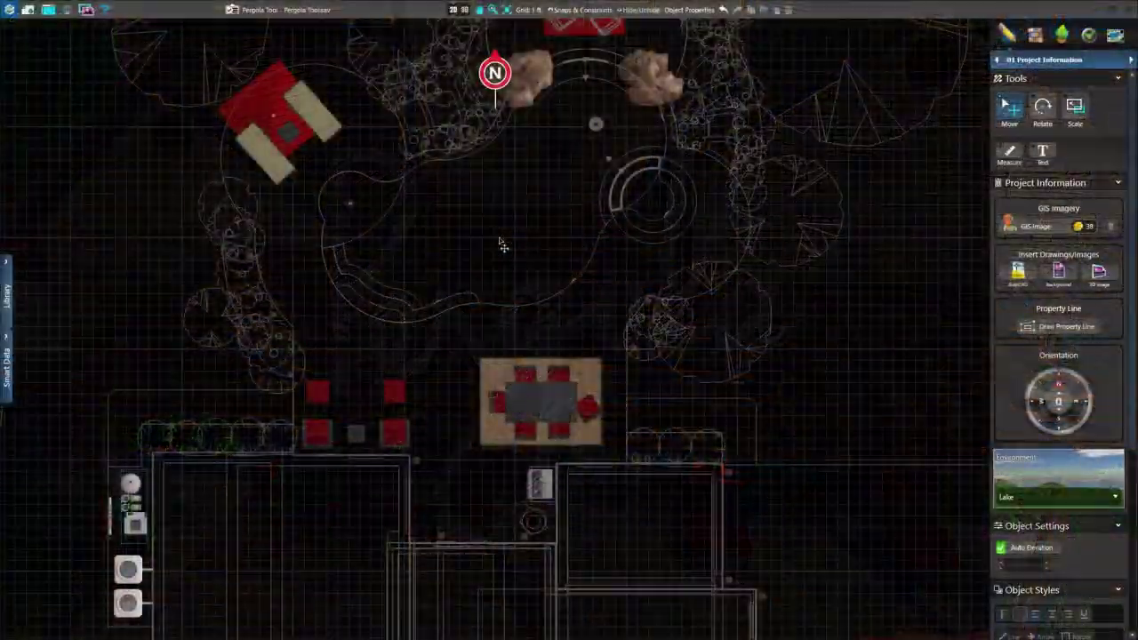
Step: In the Custom Shape & Pergola stage, outline the patio along the house walls and close the outline with a 30' straight front line
left_click(1039, 60)
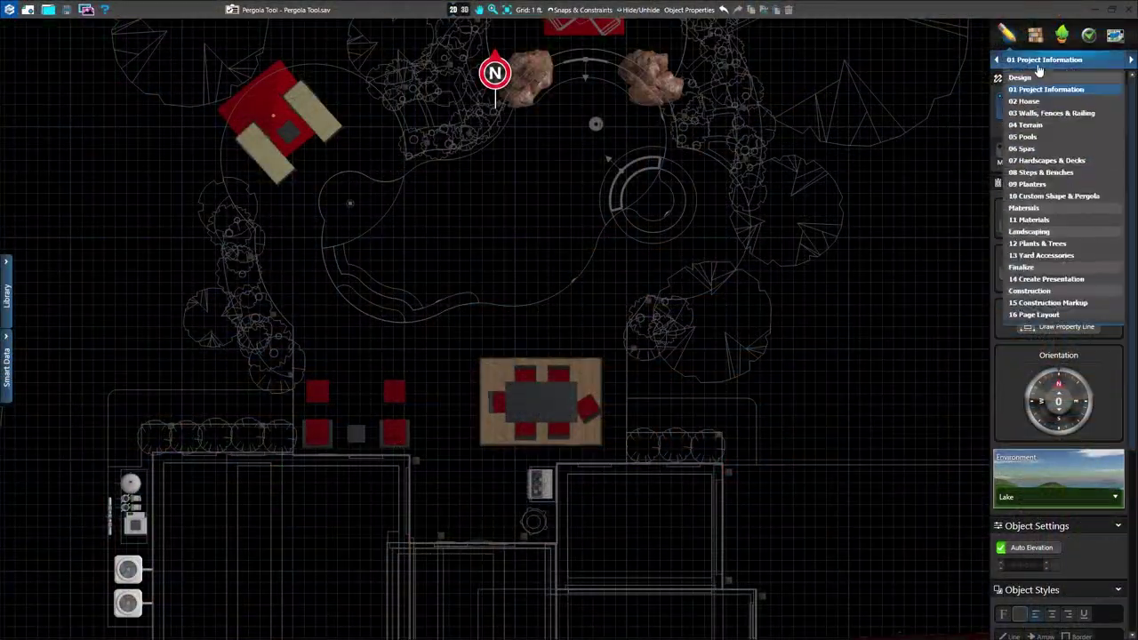
left_click(1043, 196)
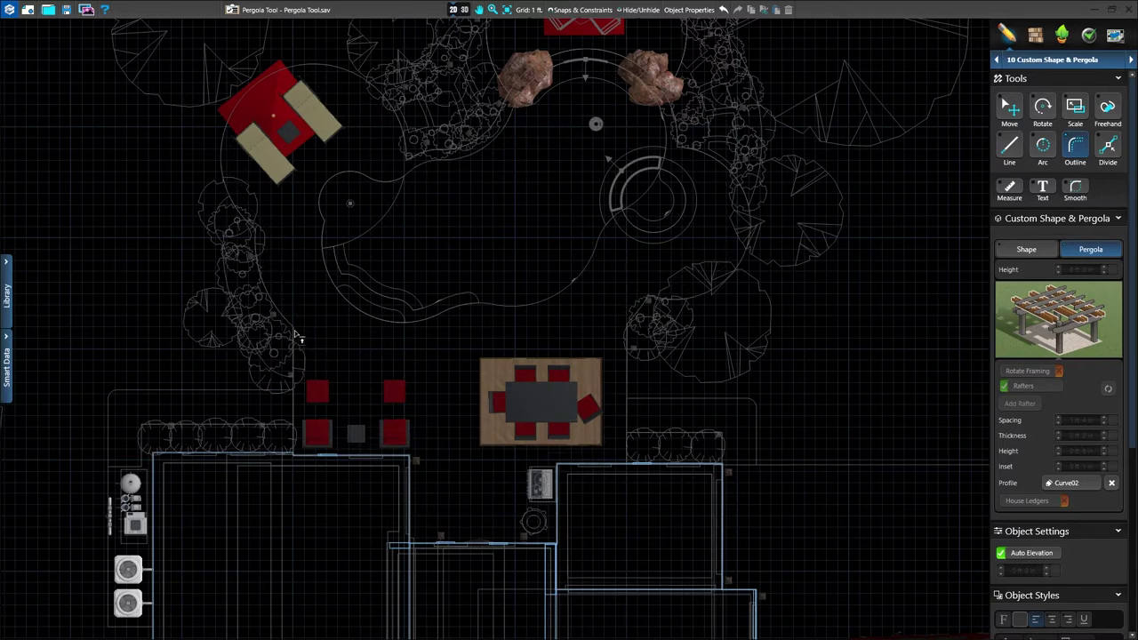
left_click(295, 329)
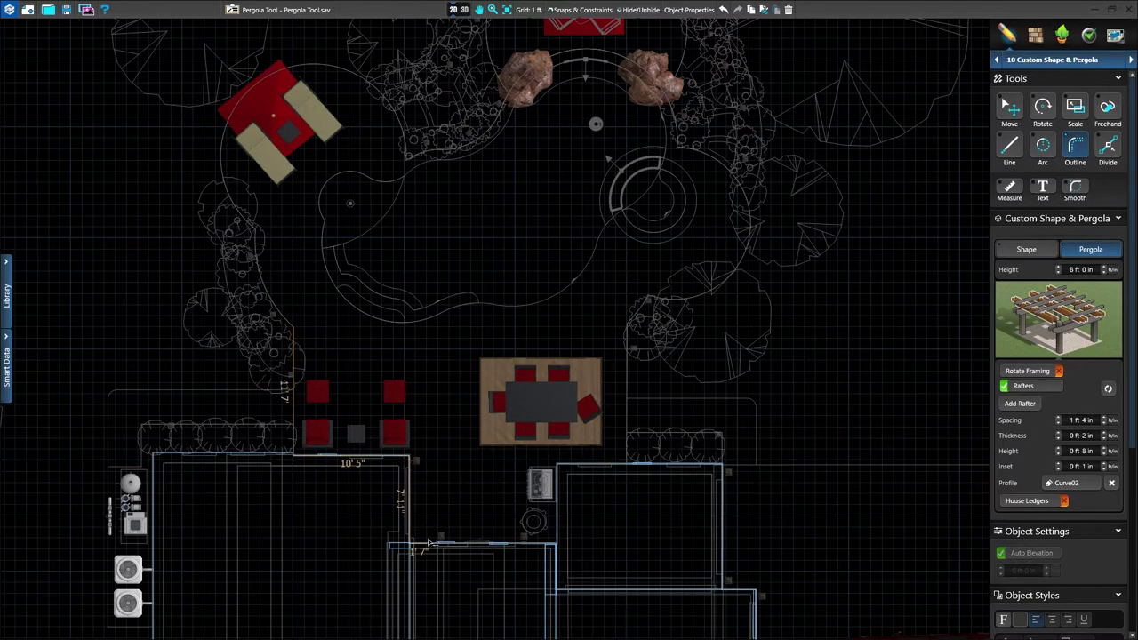
double_click(628, 331)
key("l")
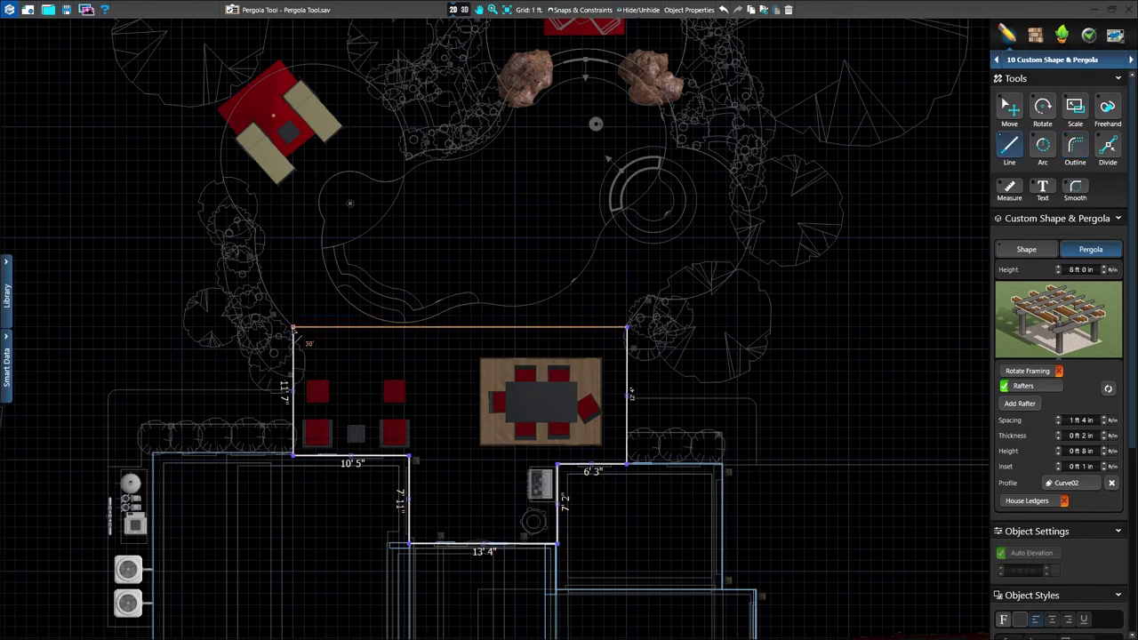
left_click(294, 329)
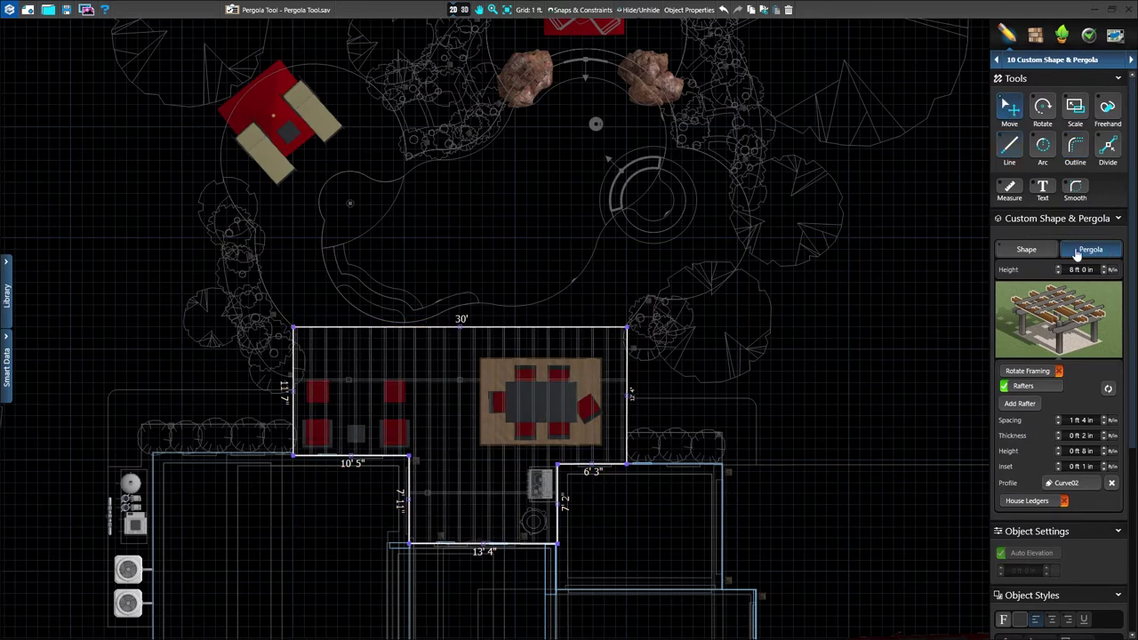
Step: Compare the patio outline as Shape and Pergola, leave it as Pergola, and switch to the 3D view
left_click(1028, 249)
left_click(1101, 256)
left_click(1034, 257)
left_click(1085, 254)
left_click(462, 12)
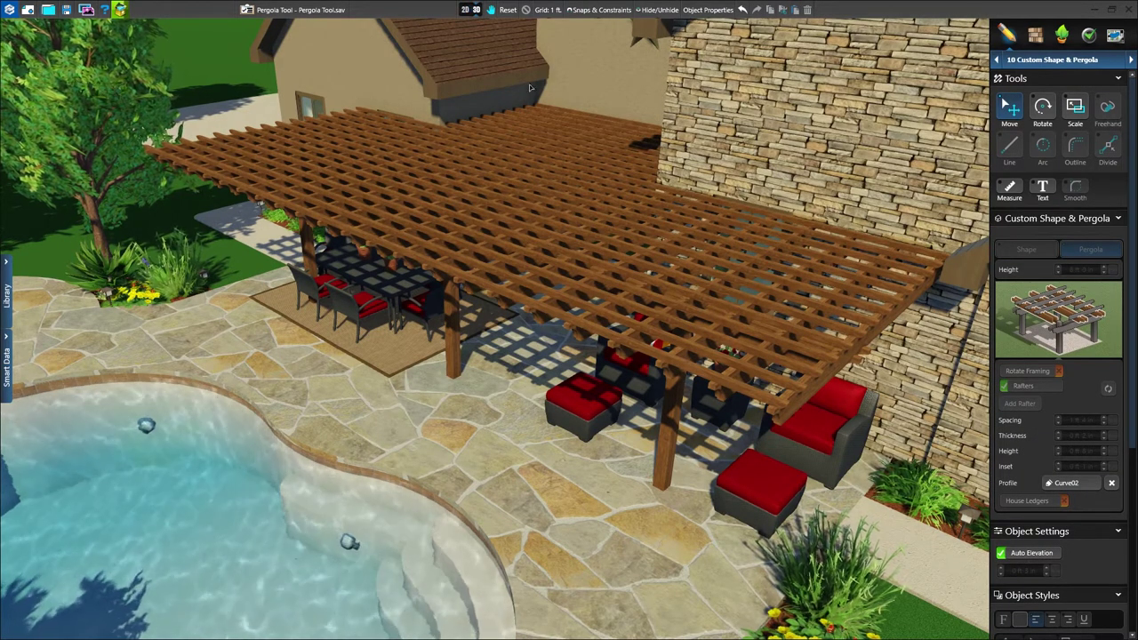
Step: Select a rafter and slats on the pergola and go through the component diagram to view the slat and rafter support settings
left_click(514, 283)
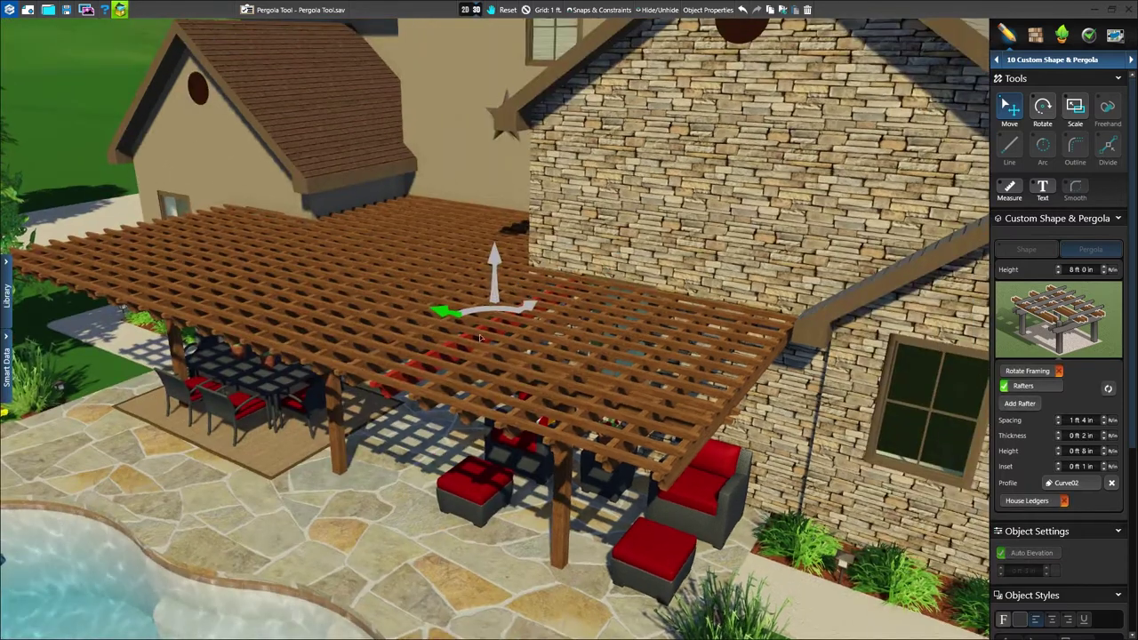
left_click(455, 383)
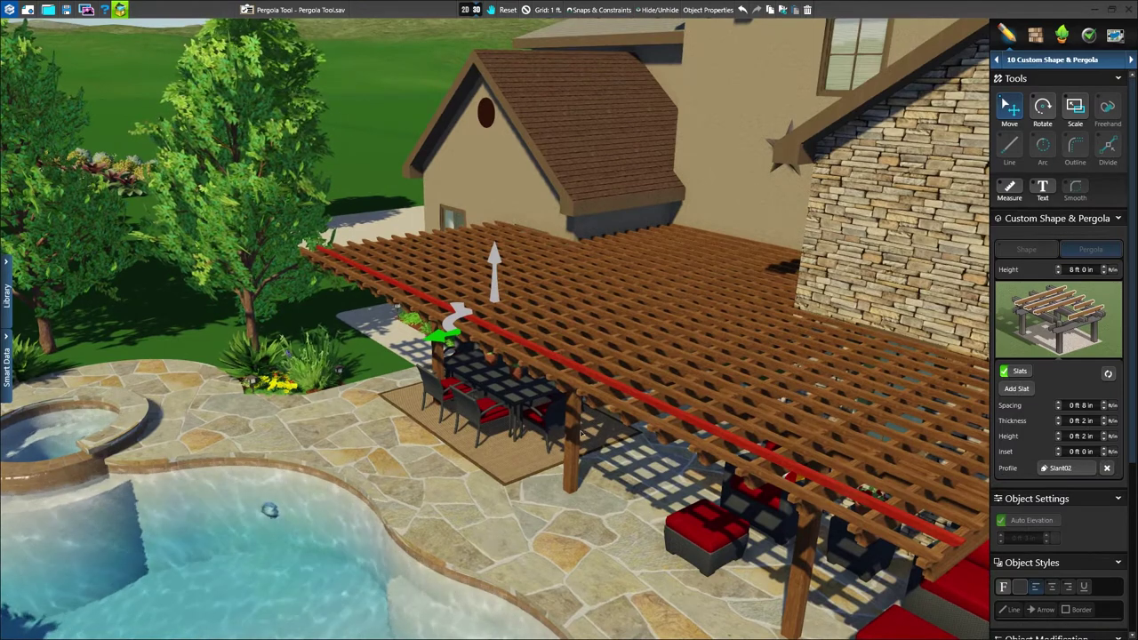
left_click(523, 418)
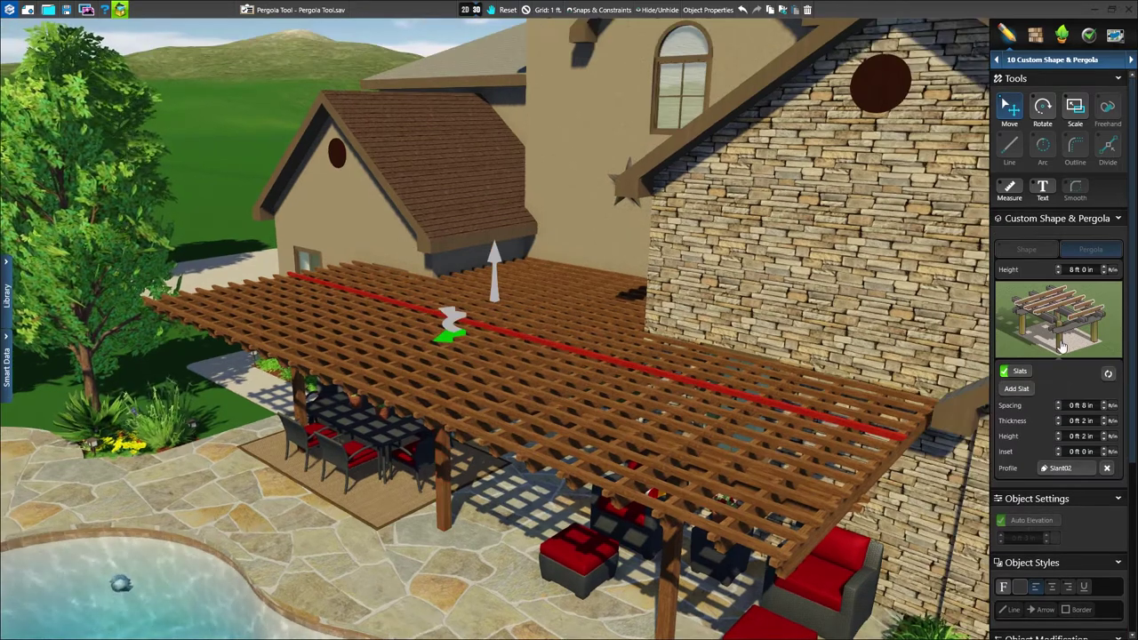
left_click(1061, 345)
left_click(1076, 331)
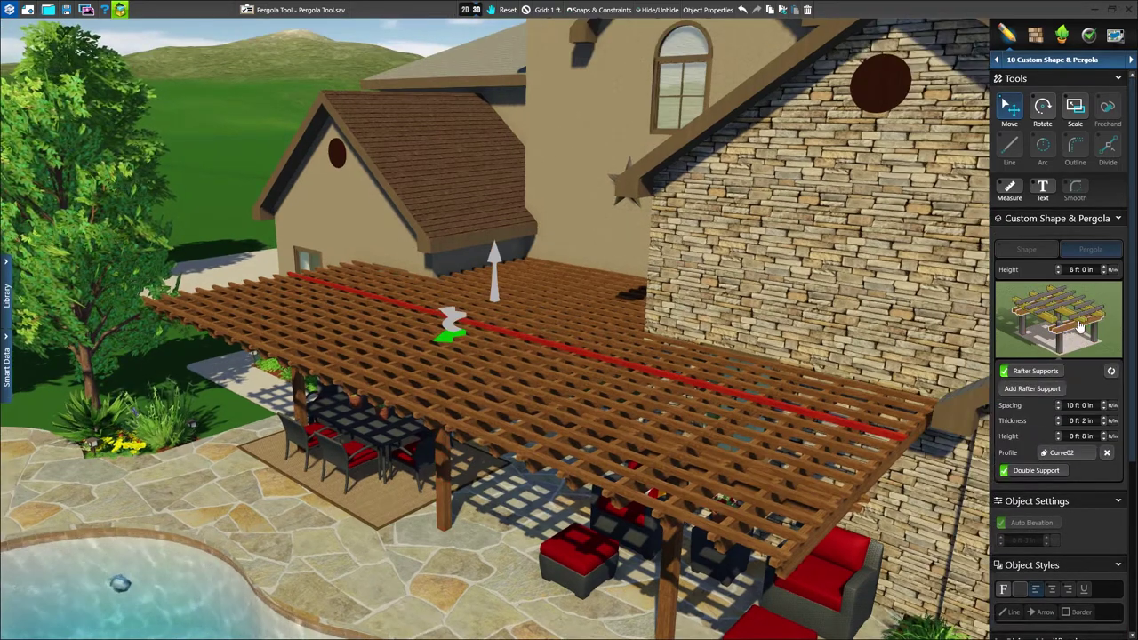
left_click(1065, 307)
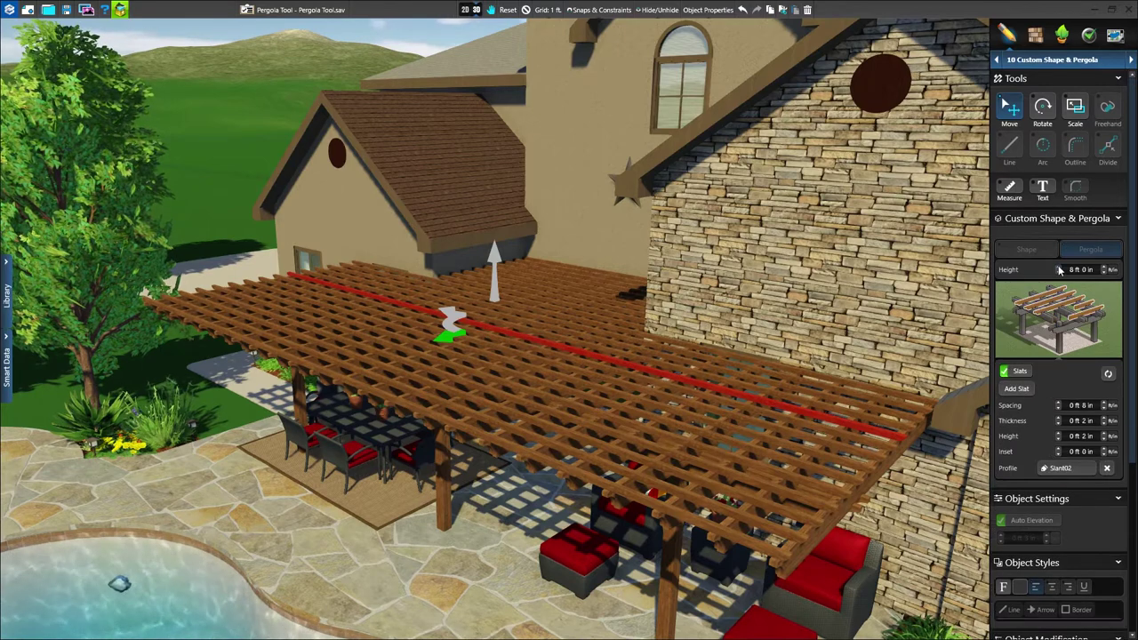
Step: Raise the pergola's height to 9 ft 4 in
left_click(1059, 267)
left_click(1106, 270)
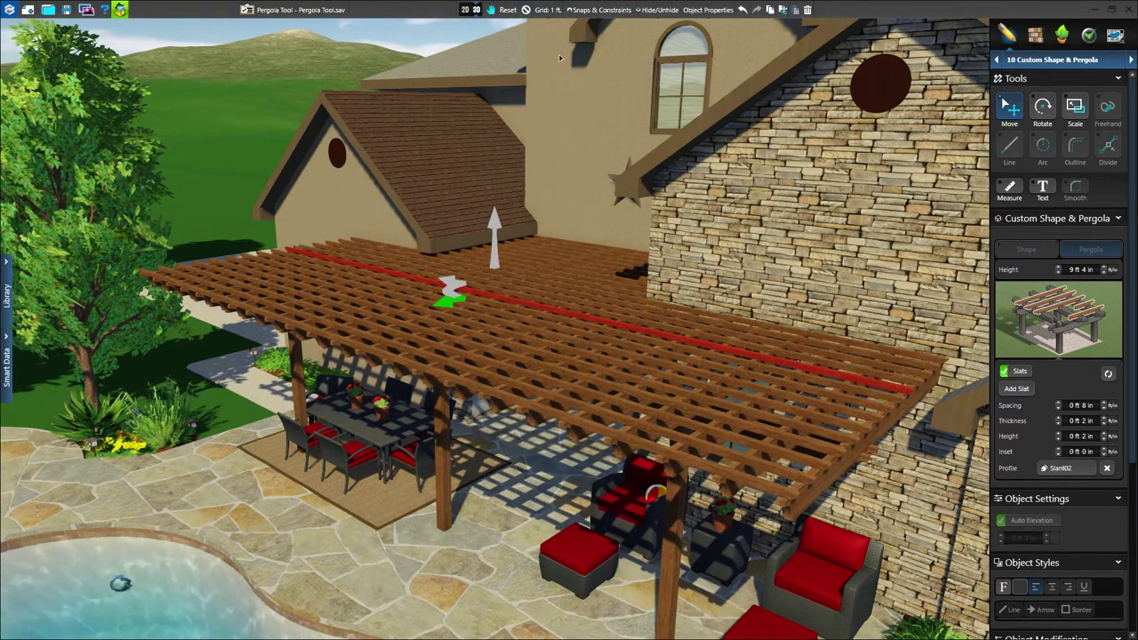
left_click(526, 10)
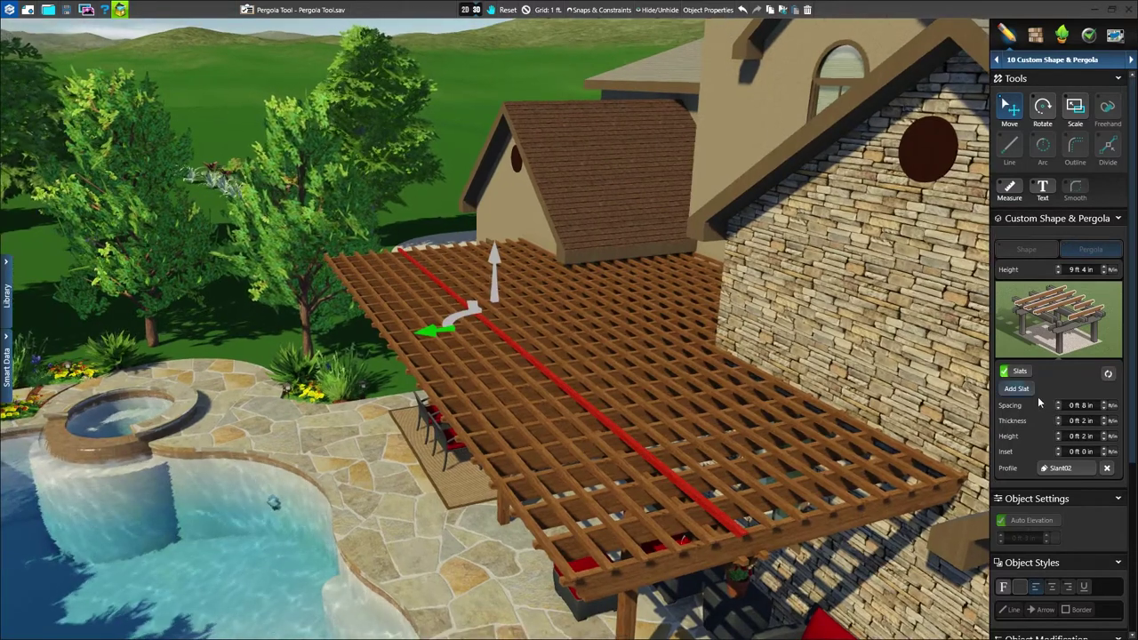
Step: Turn the pergola's slats off to inspect the bare rafters, and turn the slats back on
left_click(1017, 375)
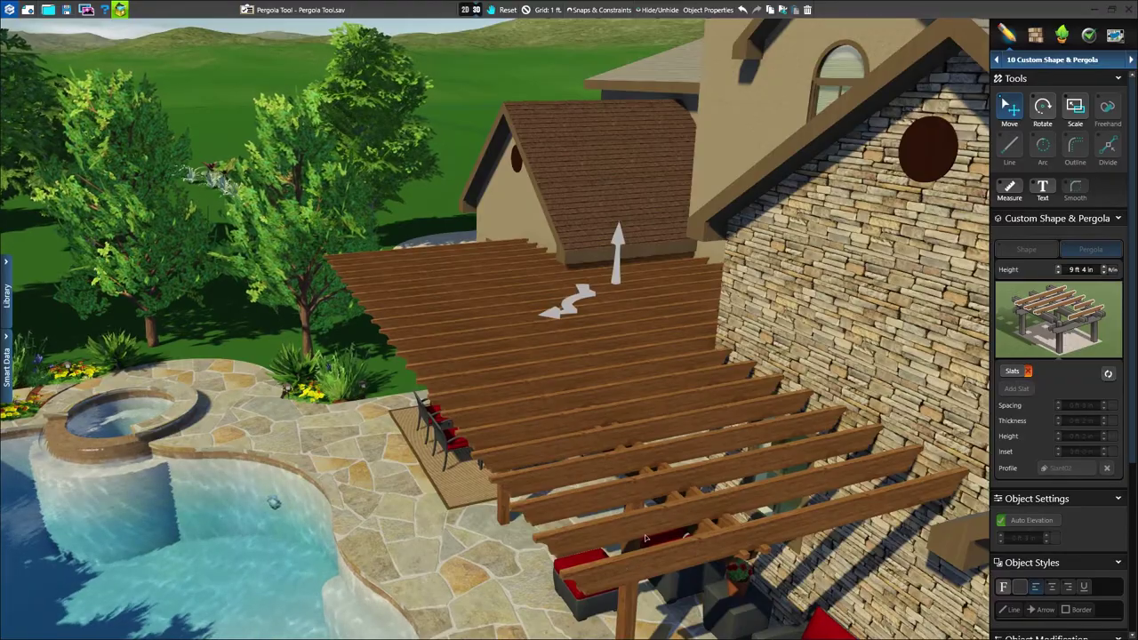
middle_click_drag(646, 538, 708, 525)
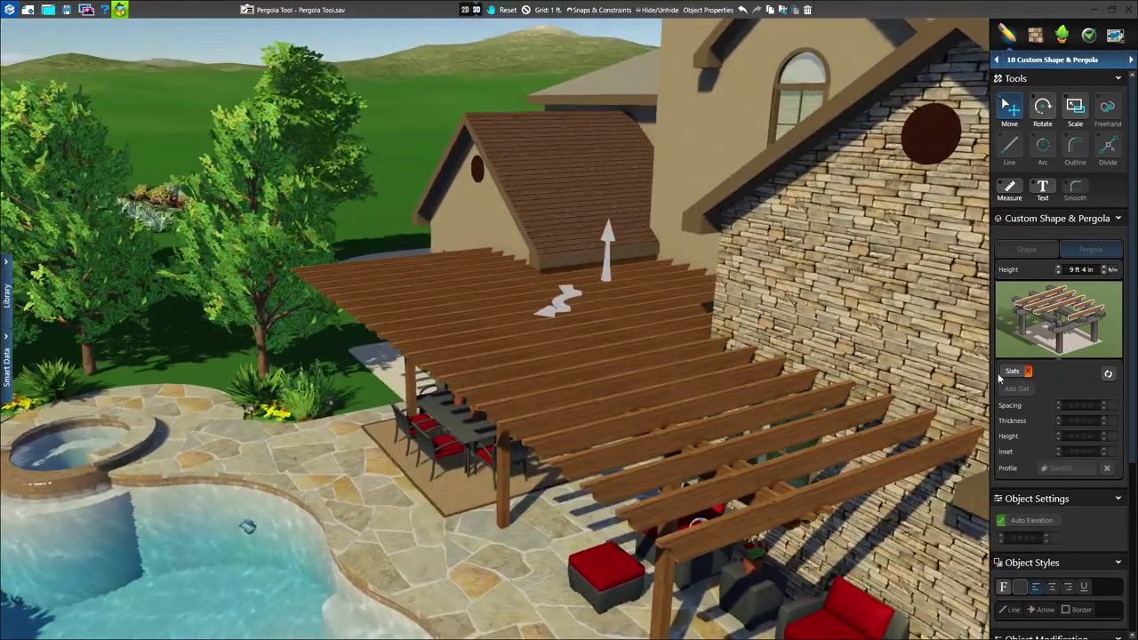
left_click(1003, 372)
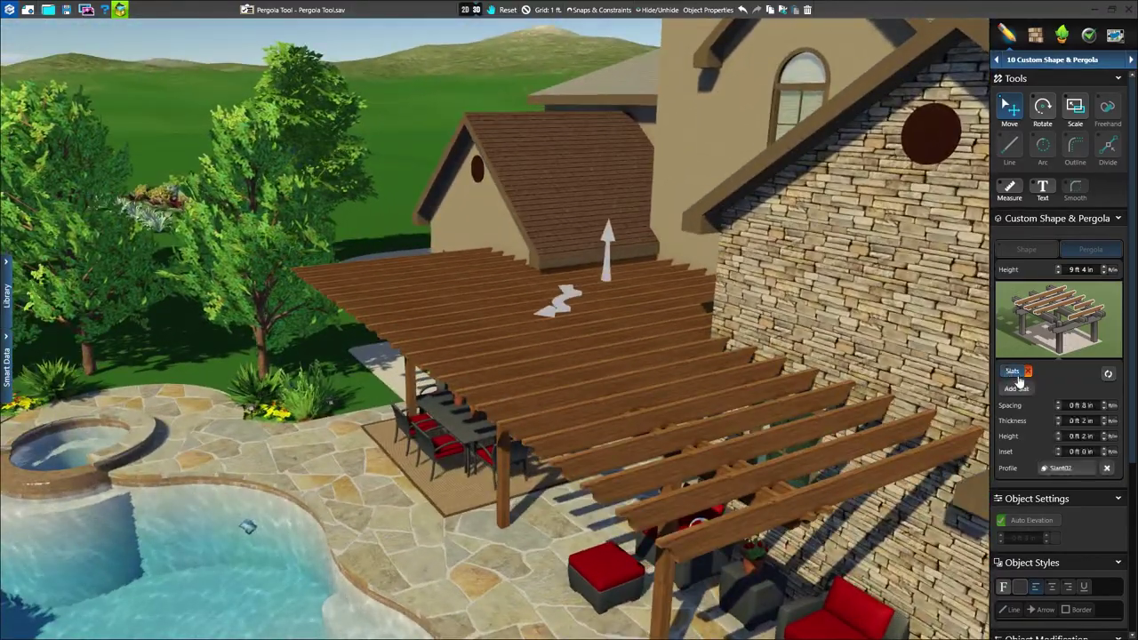
Step: Set the pergola's slat spacing to 1 ft 0 in
left_click(1106, 403)
left_click(1105, 404)
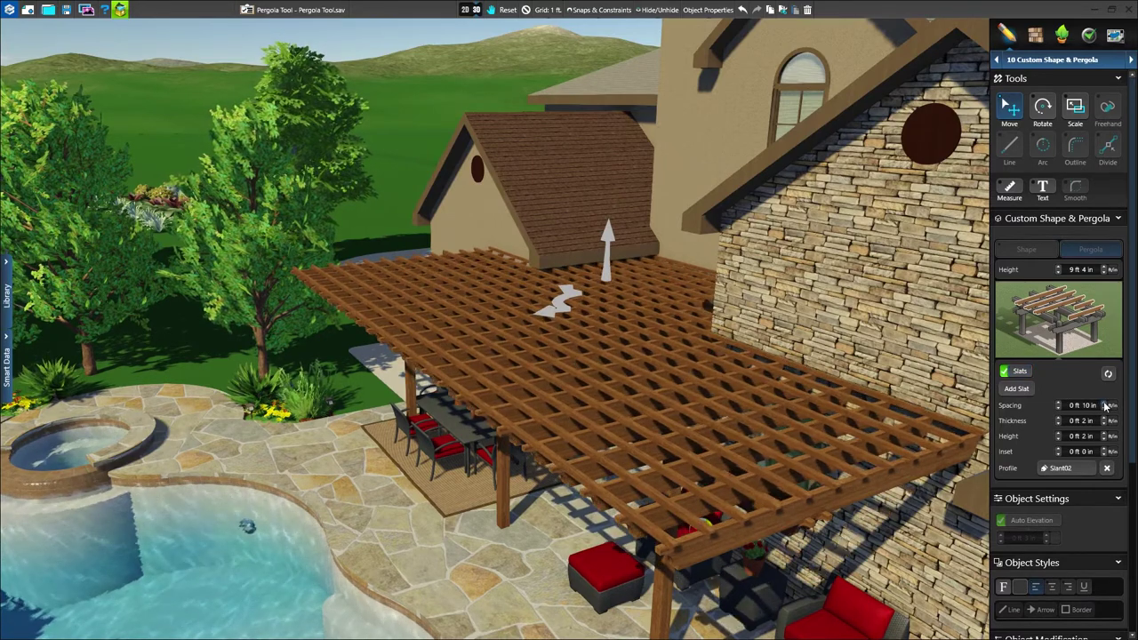
left_click(1105, 403)
left_click(1105, 404)
Step: Try thicker slats and a 2 in slat inset, and return the thickness to 2 in and the inset to 0 in
left_click(1103, 418)
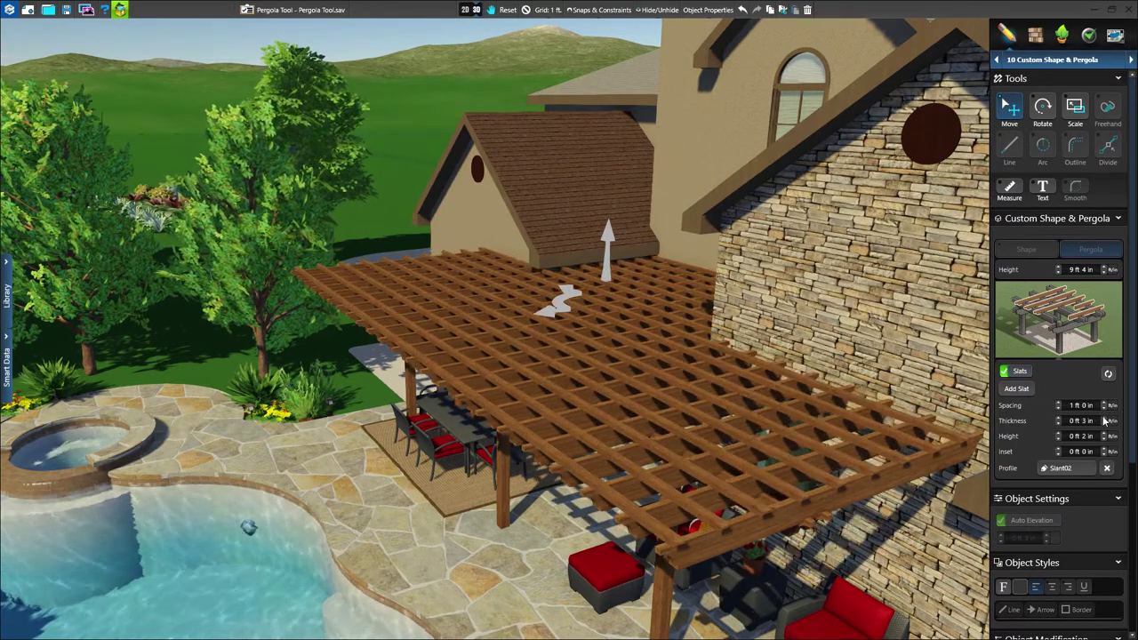
left_click(1104, 418)
left_click(1104, 423)
left_click(1104, 423)
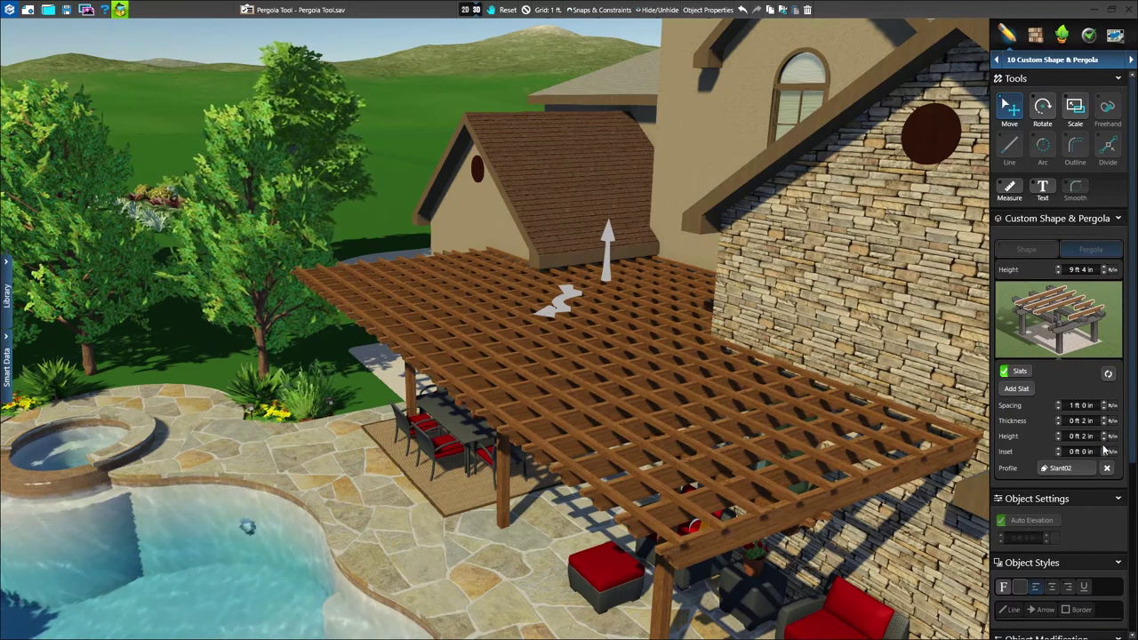
left_click(1105, 452)
left_click(1105, 452)
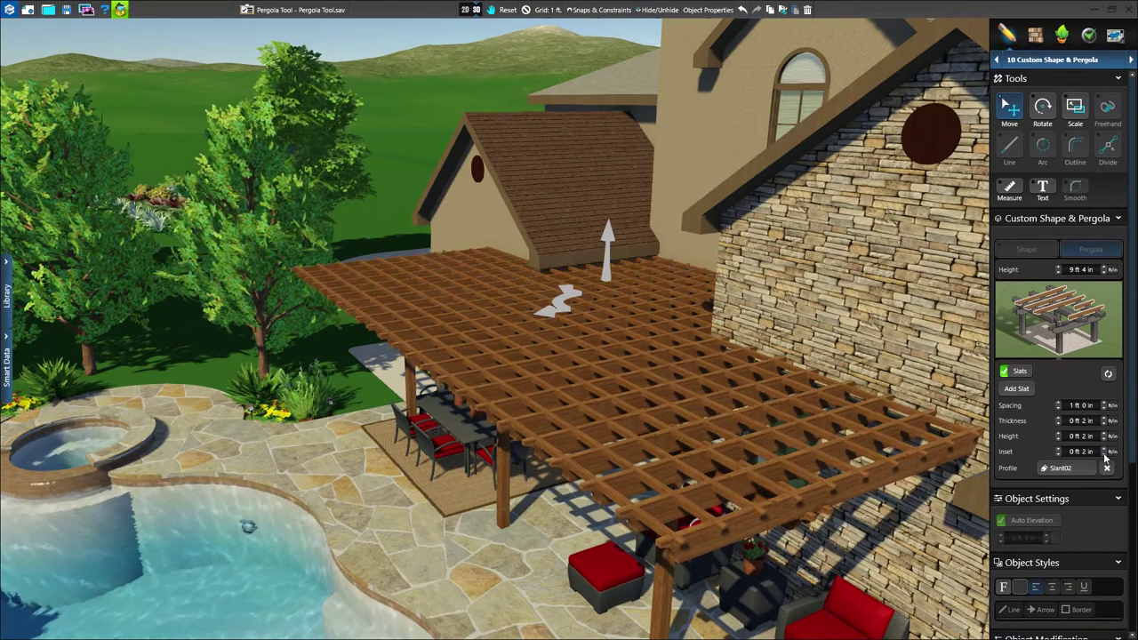
left_click(1105, 456)
left_click(1106, 455)
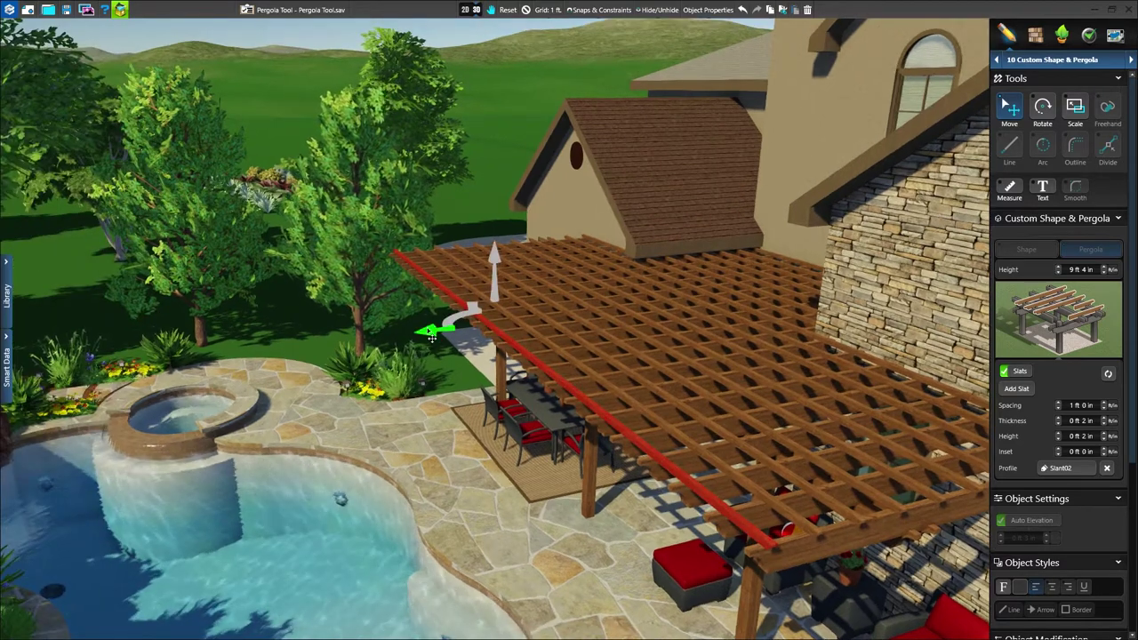
Step: Move the pergola's front slat outward toward the pool and add another slat
left_click_drag(462, 336, 434, 338)
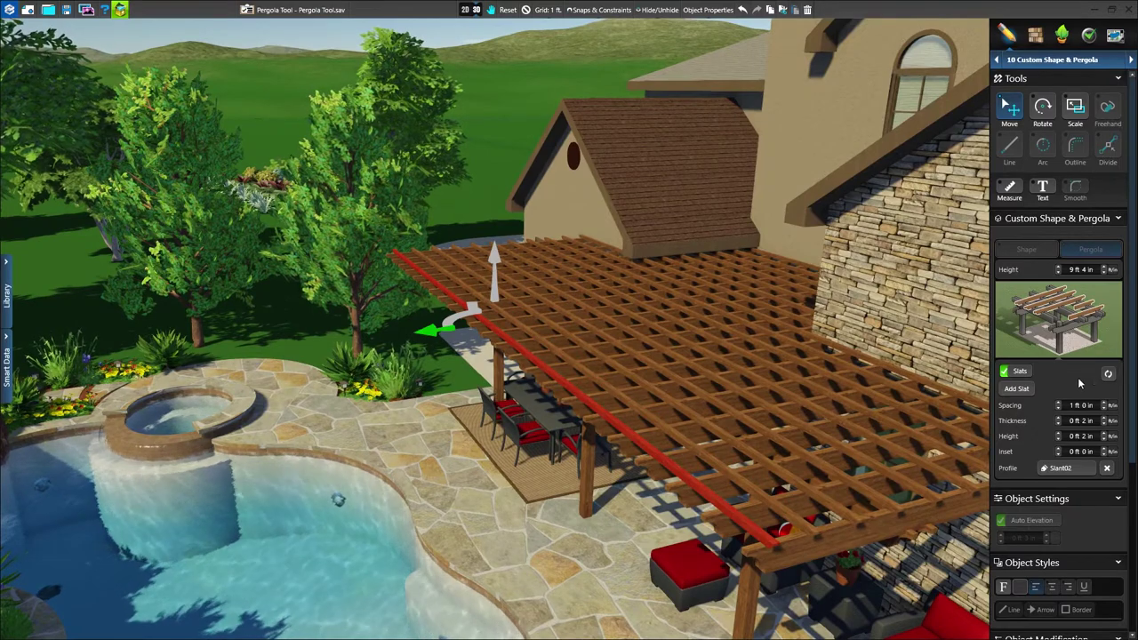
left_click(1020, 389)
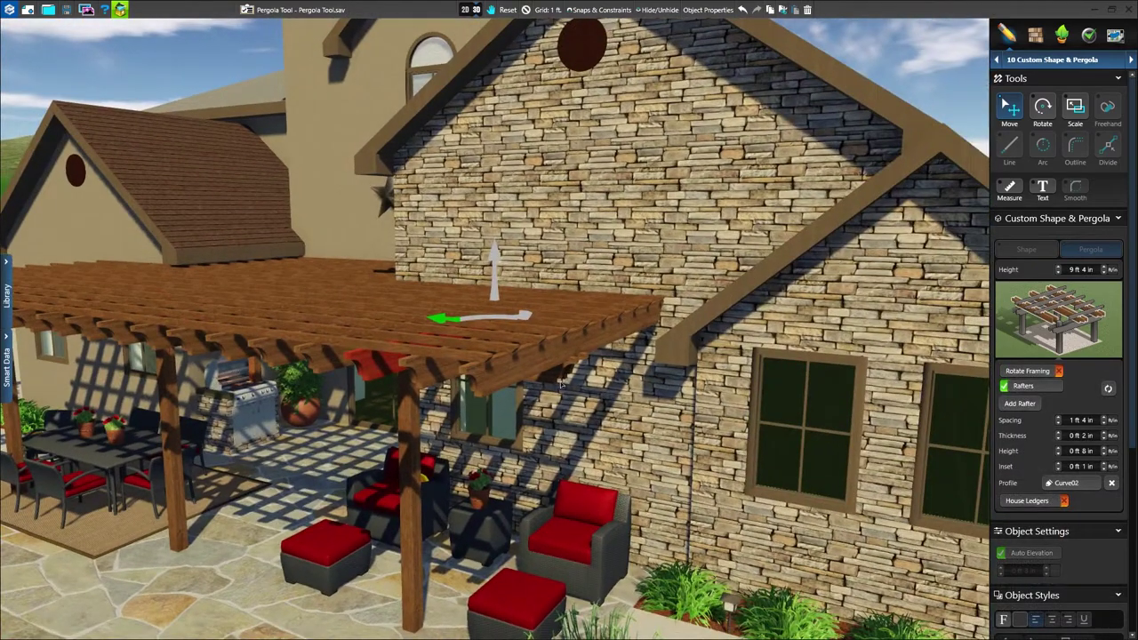
Step: Try wider rafter spacing and thicker rafters, and return the spacing to 1 ft 4 in and the thickness to 2 in
scroll(562, 384, "up", 2)
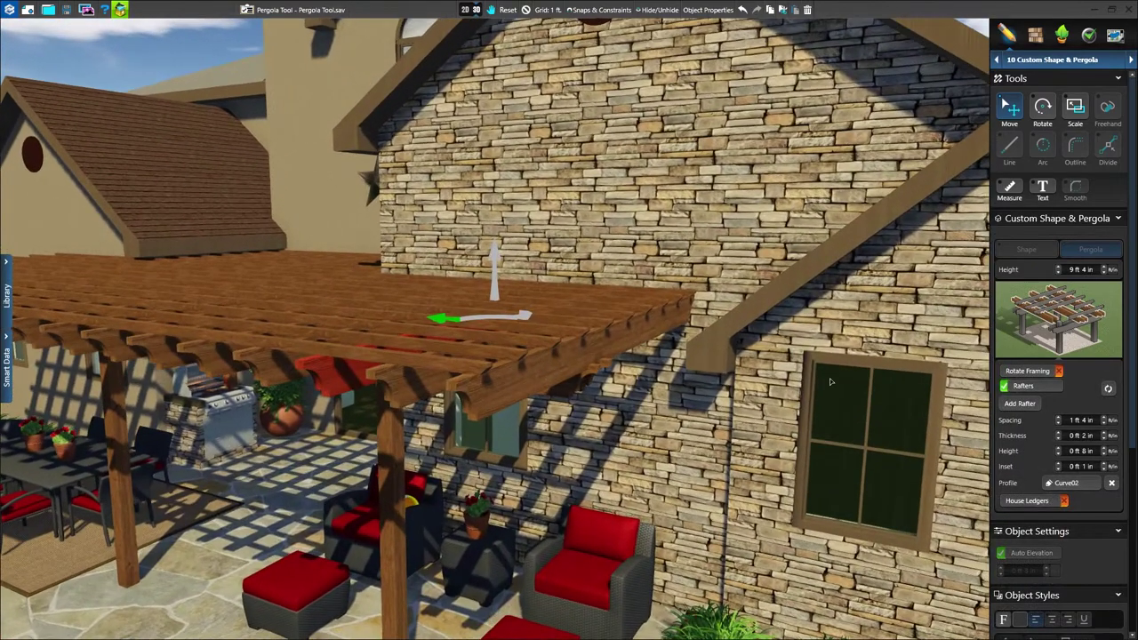
left_click(1105, 420)
left_click(1105, 420)
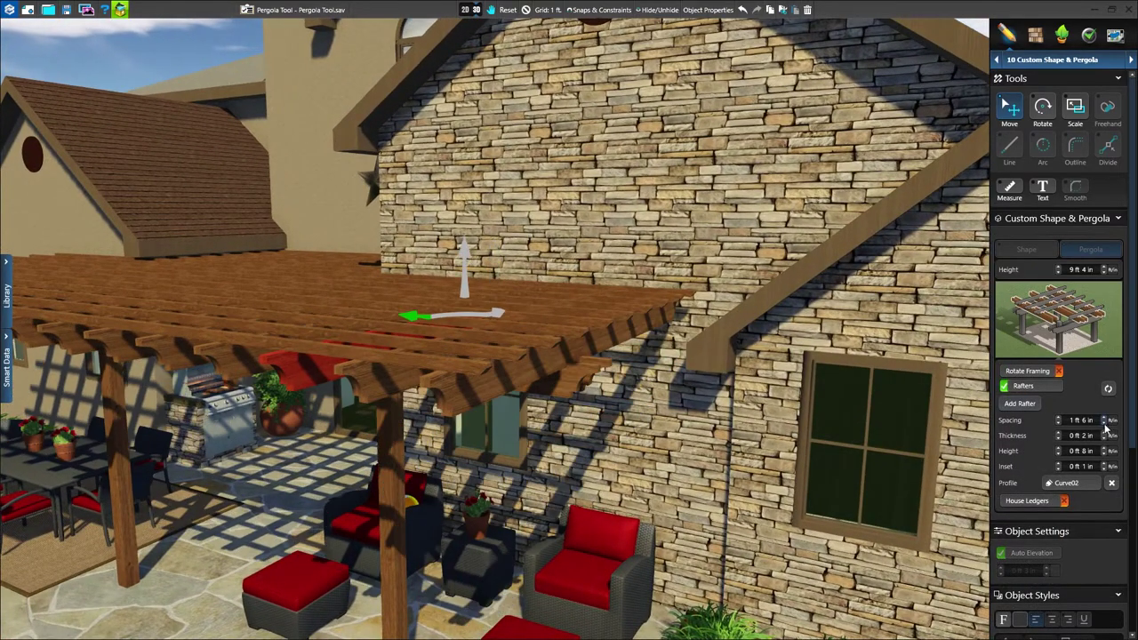
left_click(1106, 425)
left_click(1105, 434)
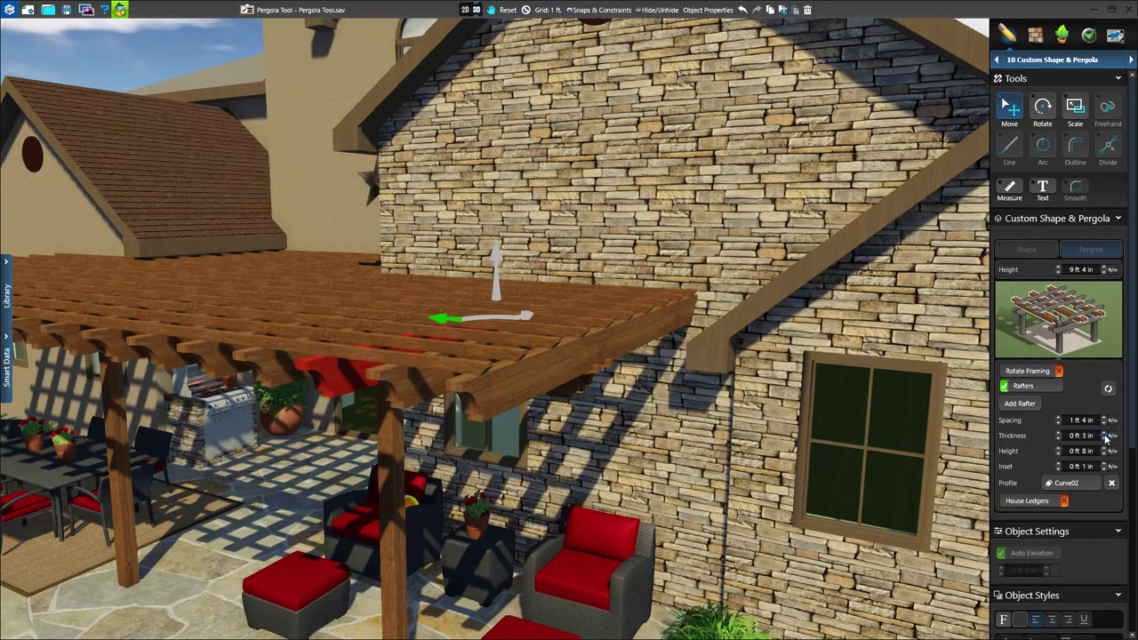
left_click(1106, 434)
left_click(1105, 440)
left_click(1106, 439)
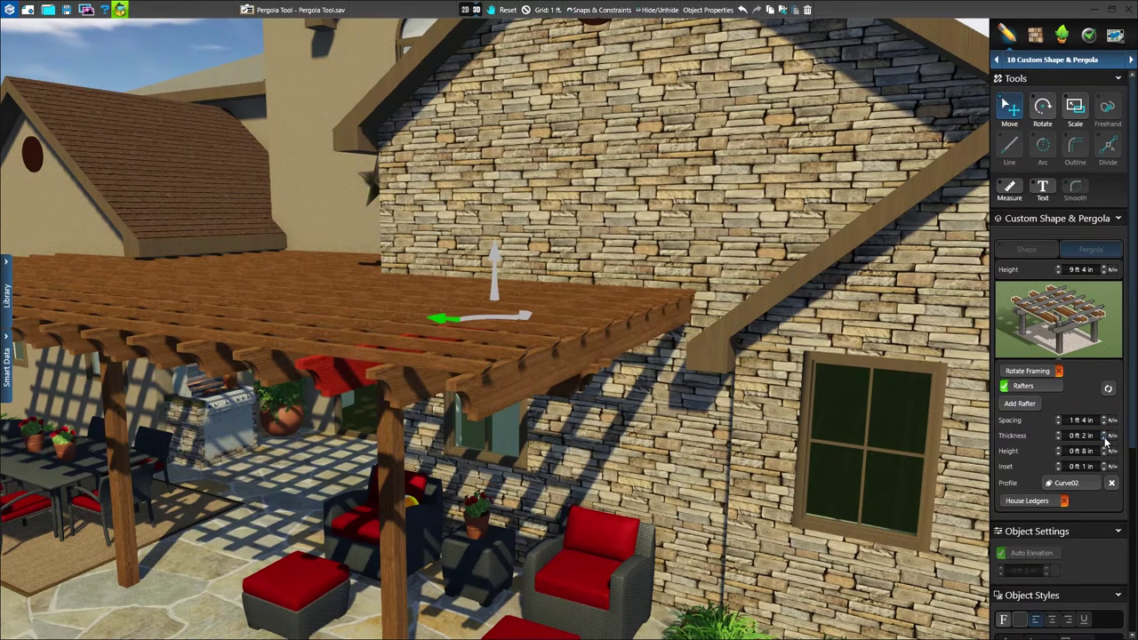
Step: Rotate the pergola's framing direction and turn the rotation off again
left_click(1027, 374)
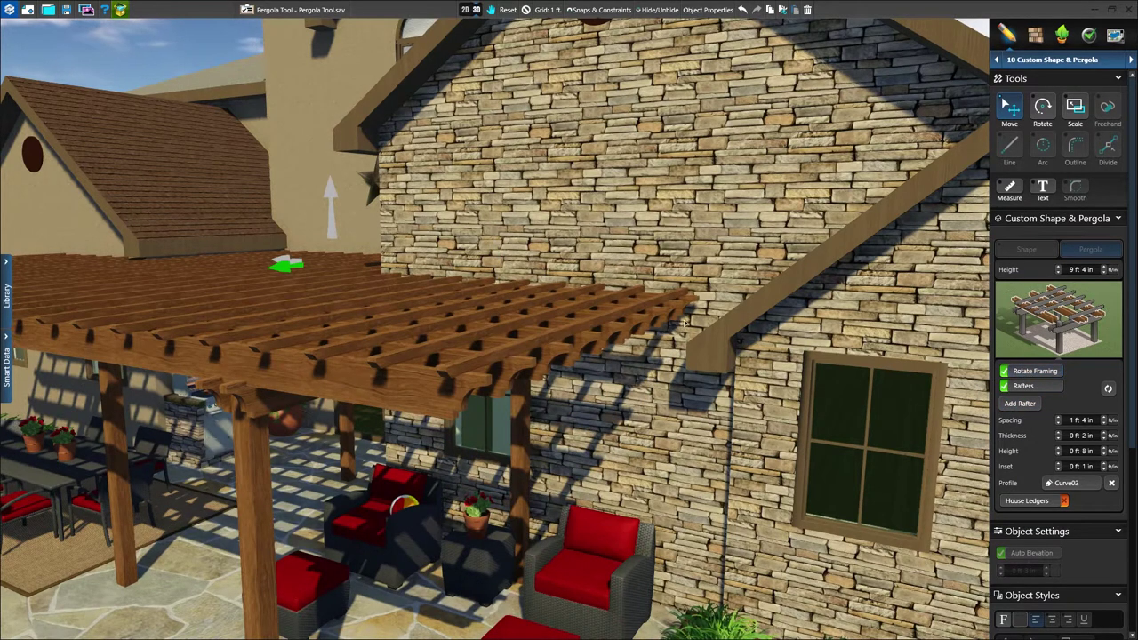
left_click(1029, 374)
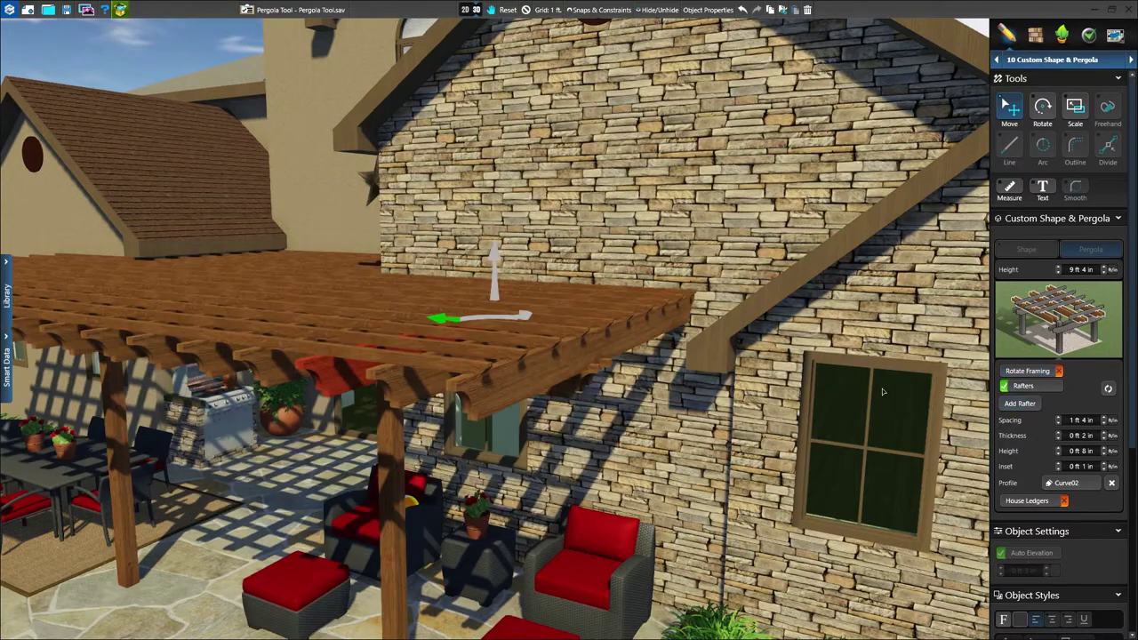
Step: Shift the pergola's end rafter along the slats and reset the rafters to their regular layout
left_click(494, 399)
left_click_drag(438, 319, 402, 322)
left_click(1109, 389)
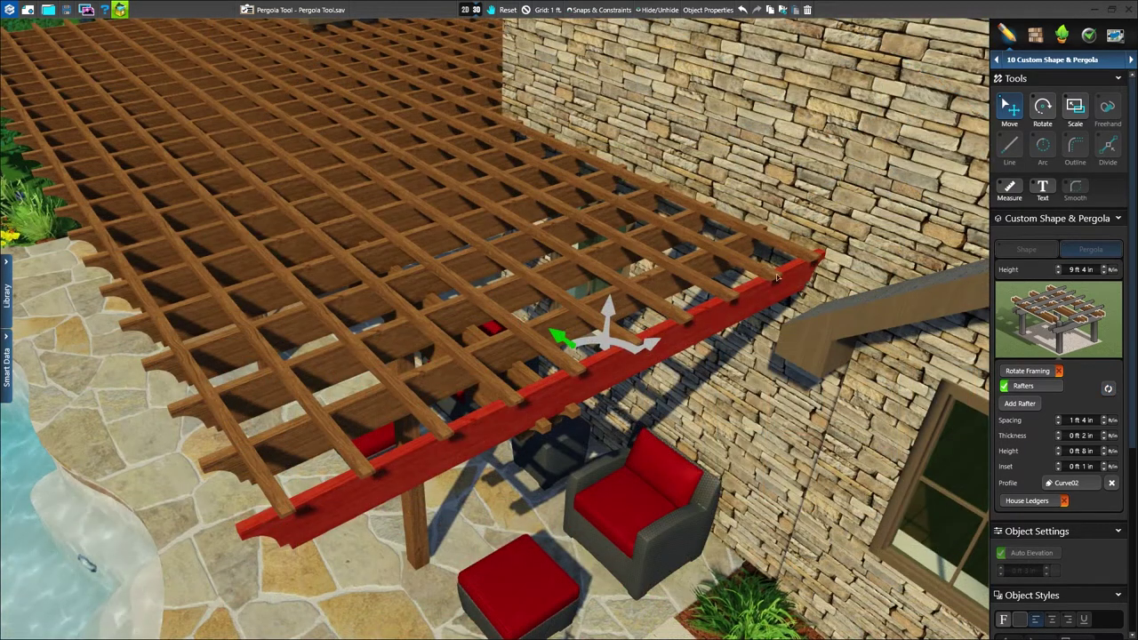
Step: Turn on house ledgers for the pergola and inspect where the framing meets the house wall
left_click(1029, 503)
right_click_drag(863, 301, 712, 284)
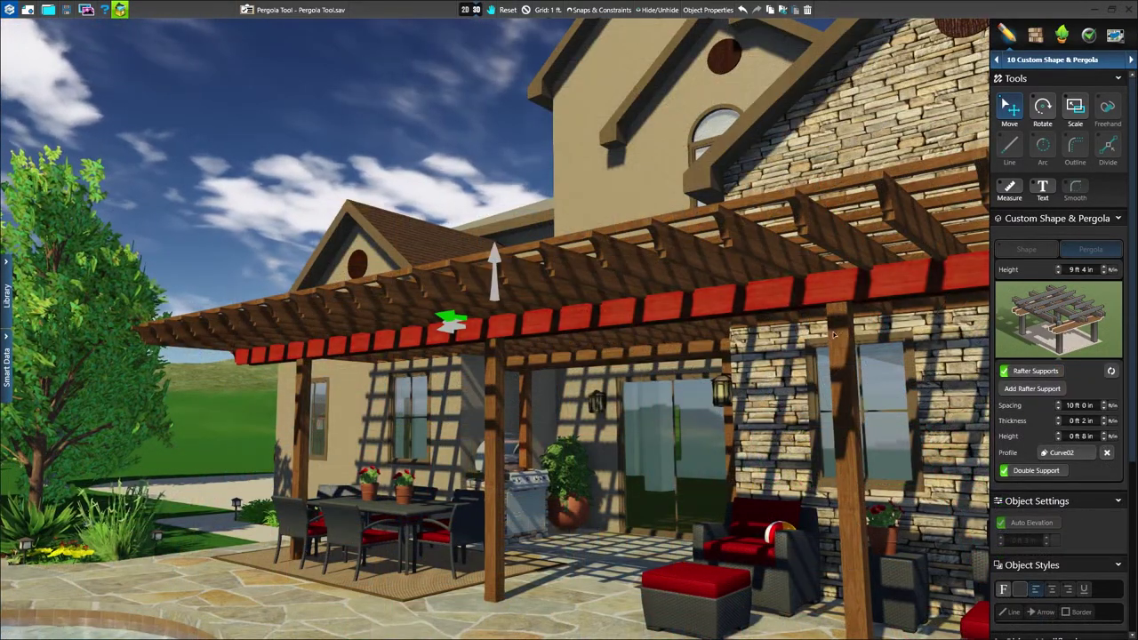
Step: Toggle double rafter supports off and on to compare the beams, leave them doubled, and view the pergola from the front
right_click_drag(570, 319, 799, 345)
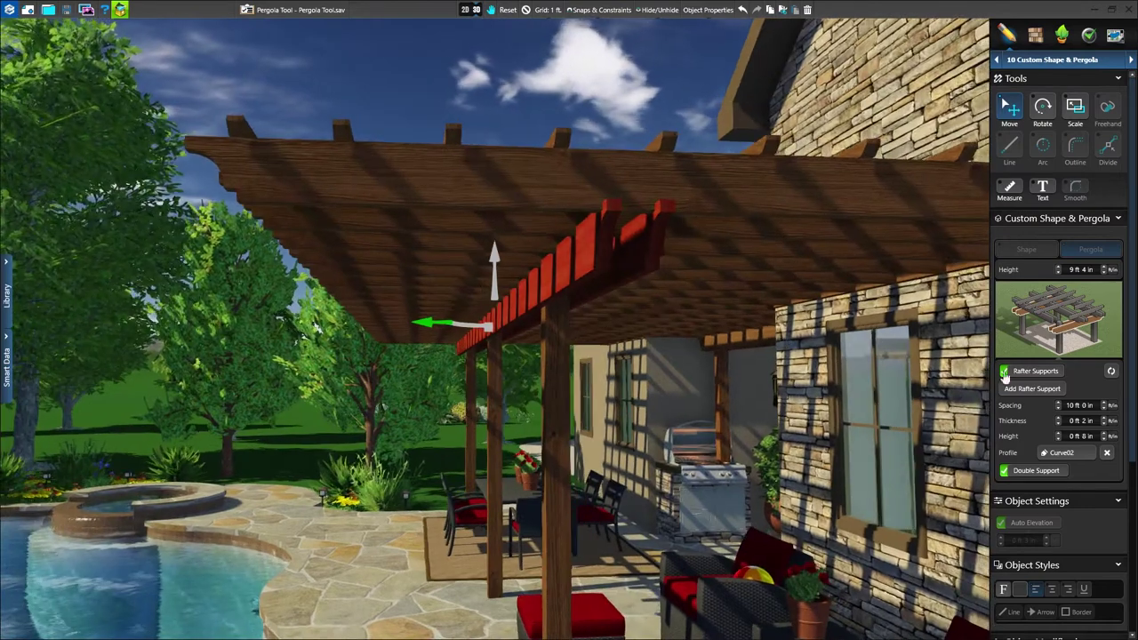
left_click(1021, 471)
left_click(1023, 473)
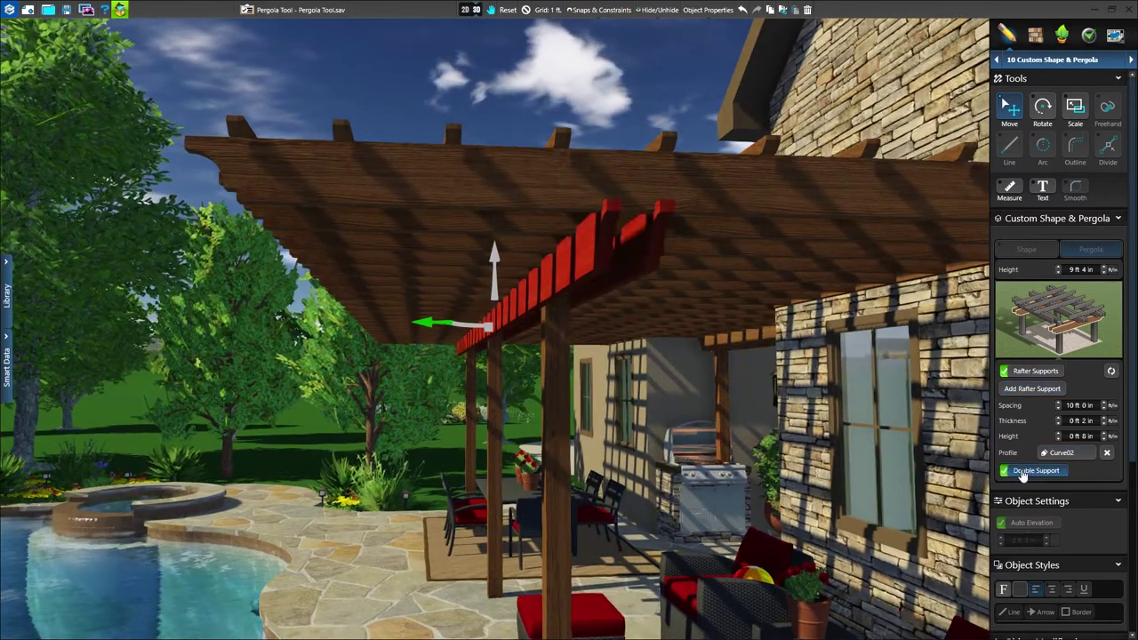
left_click(1023, 473)
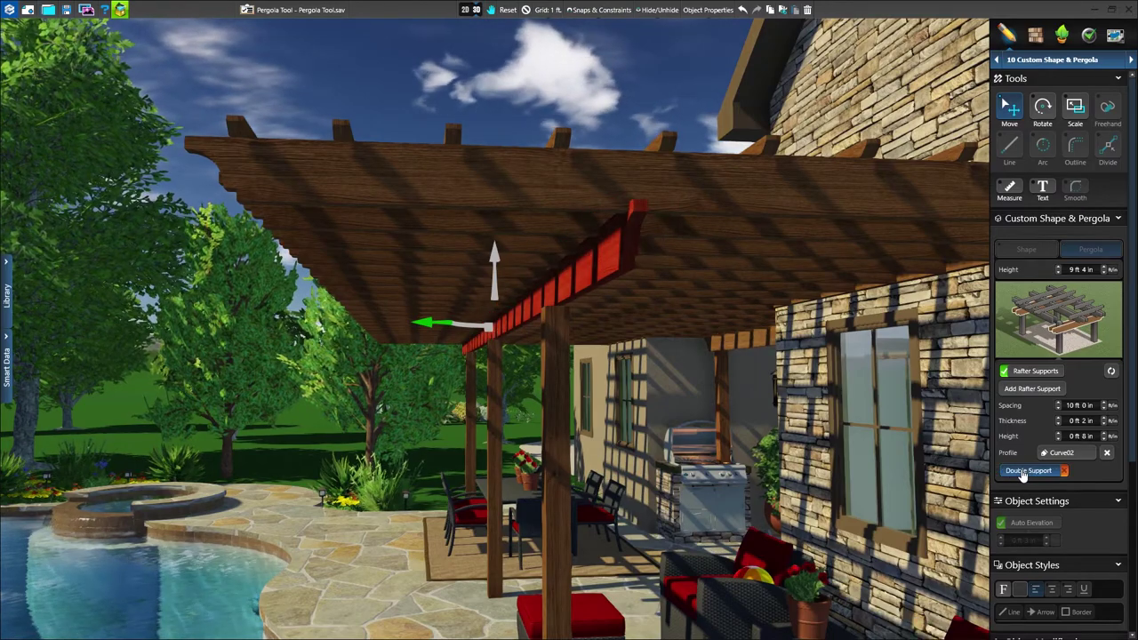
left_click(1022, 474)
right_click_drag(658, 400, 751, 403)
left_click_drag(751, 403, 603, 397)
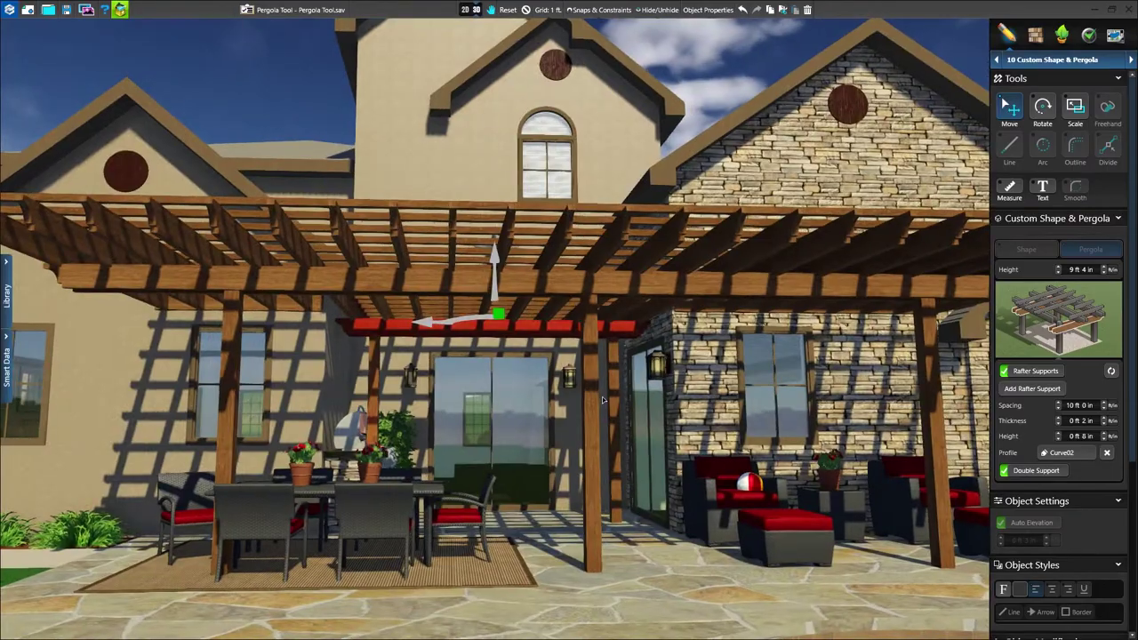
Step: Try round columns on the pergola, return them to square, and set the column spacing to 14 ft
left_click_drag(603, 400, 578, 399)
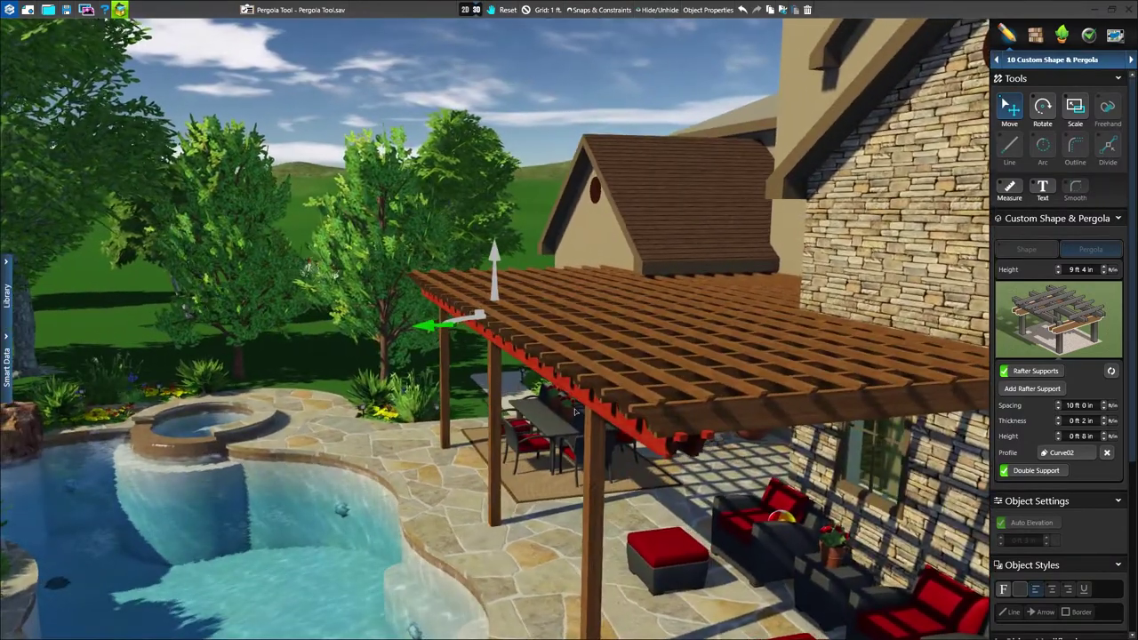
left_click(577, 399)
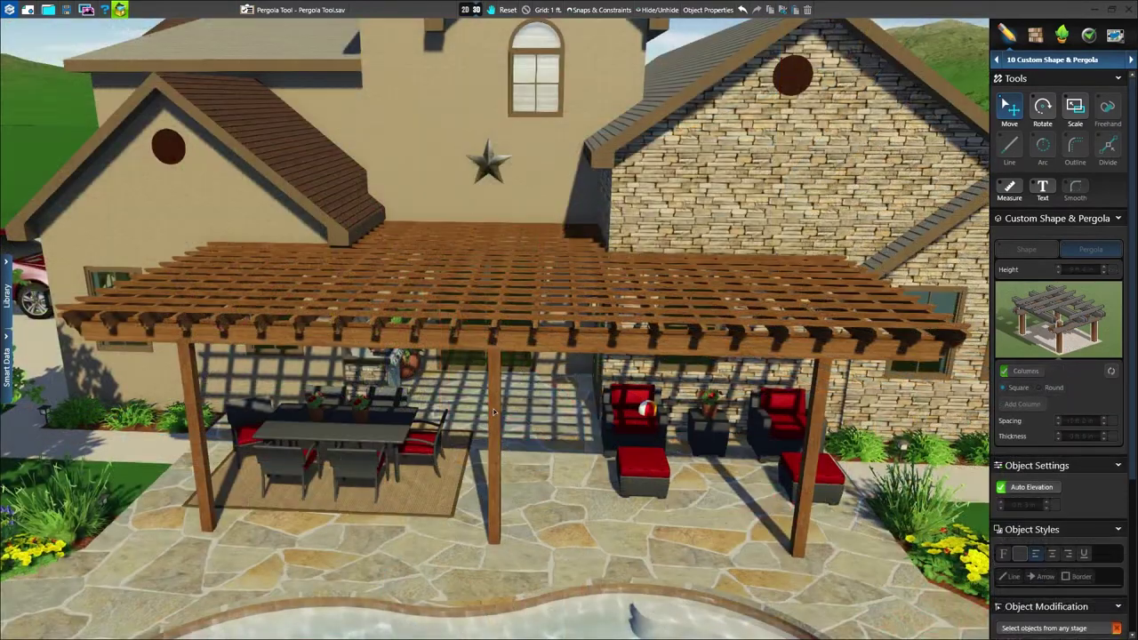
left_click(494, 411)
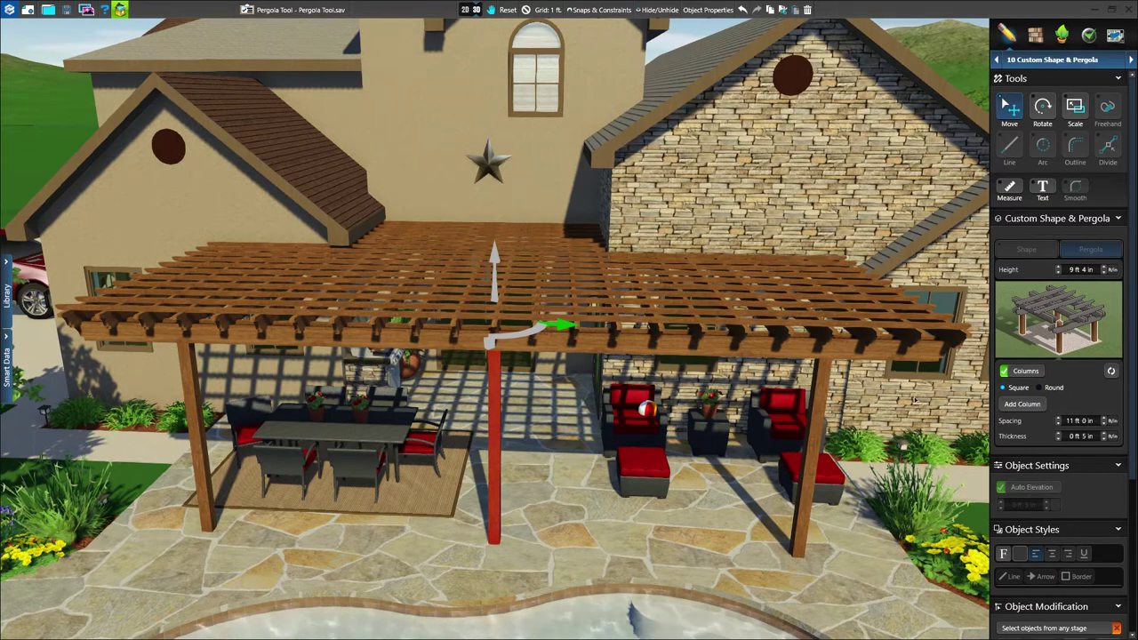
left_click(1050, 389)
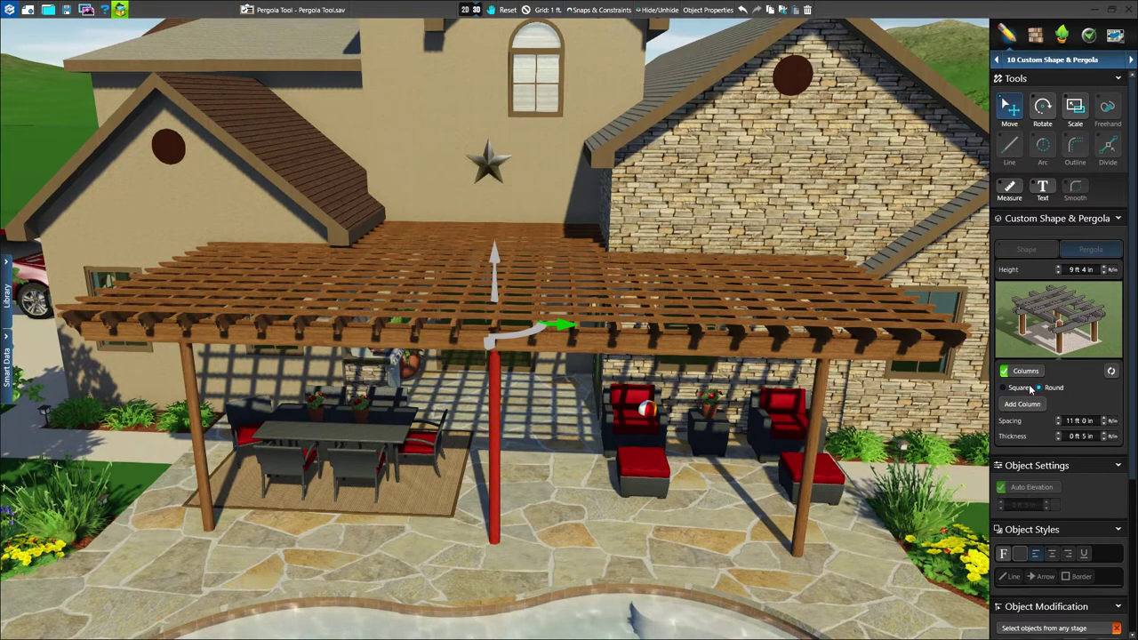
left_click(1018, 389)
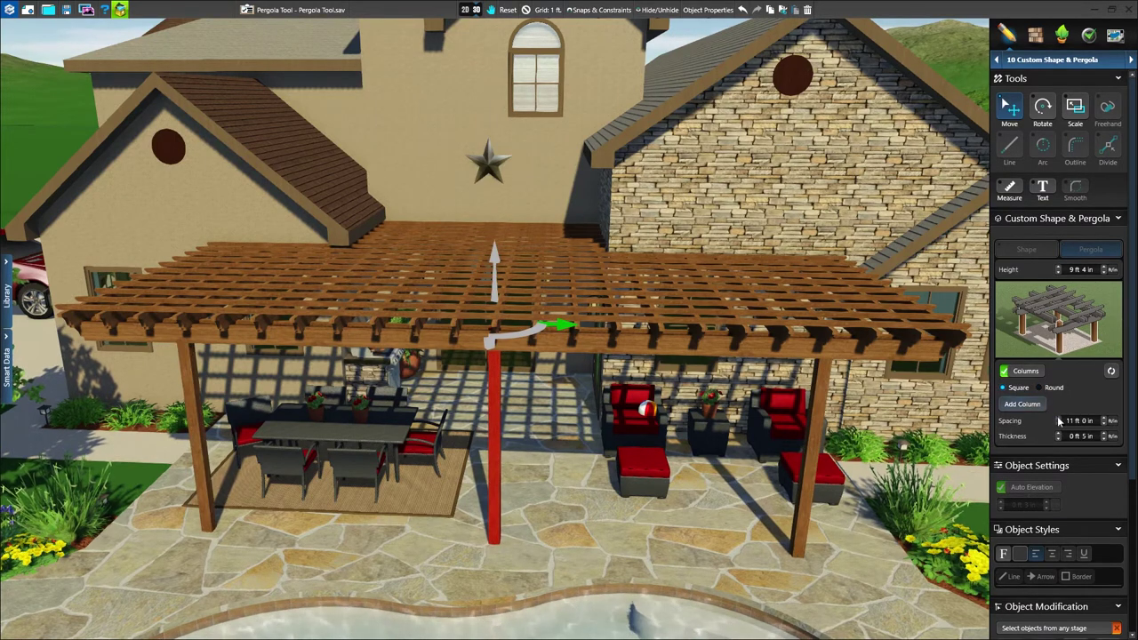
left_click(1060, 419)
left_click(1059, 419)
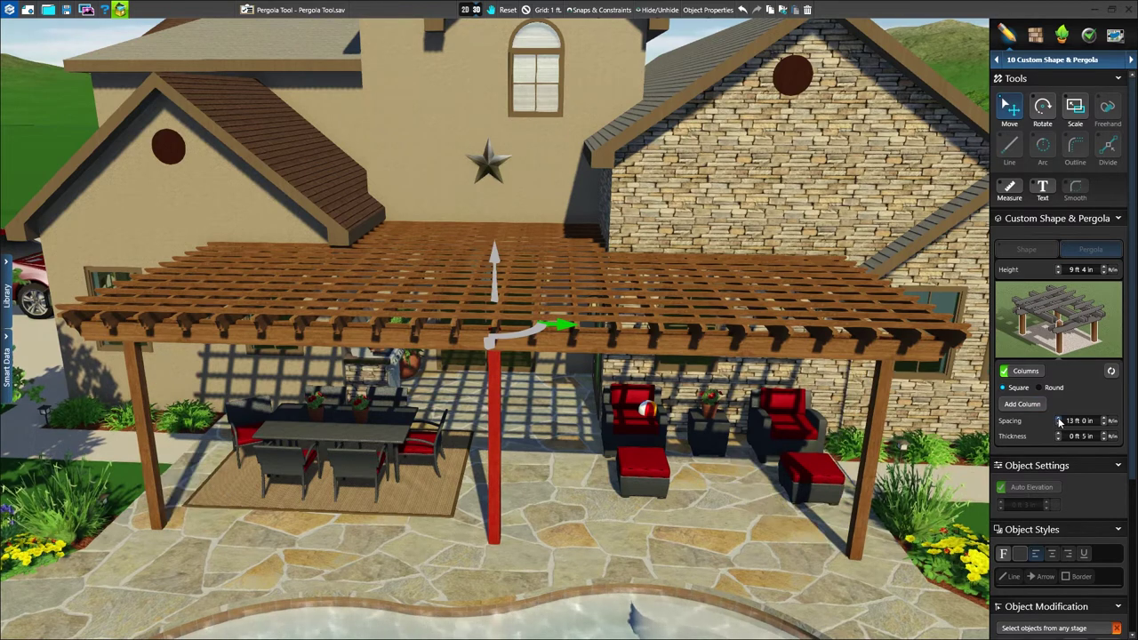
left_click(1059, 419)
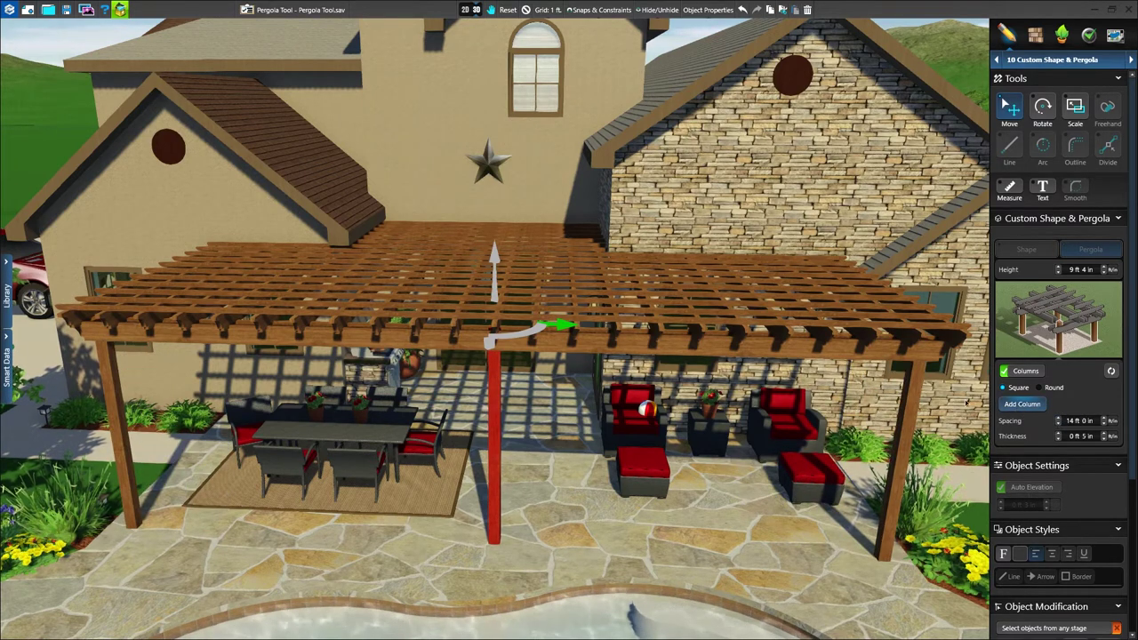
mouse_move(571, 336)
left_mouse_down()
mouse_move(708, 337)
mouse_move(567, 336)
left_mouse_up()
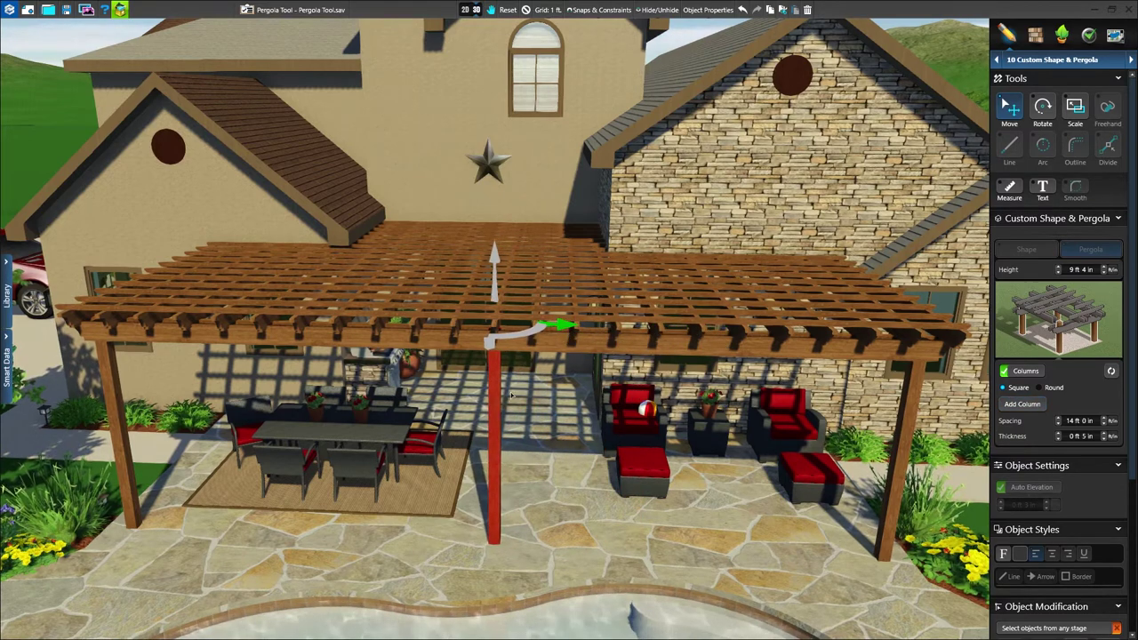
key("Escape")
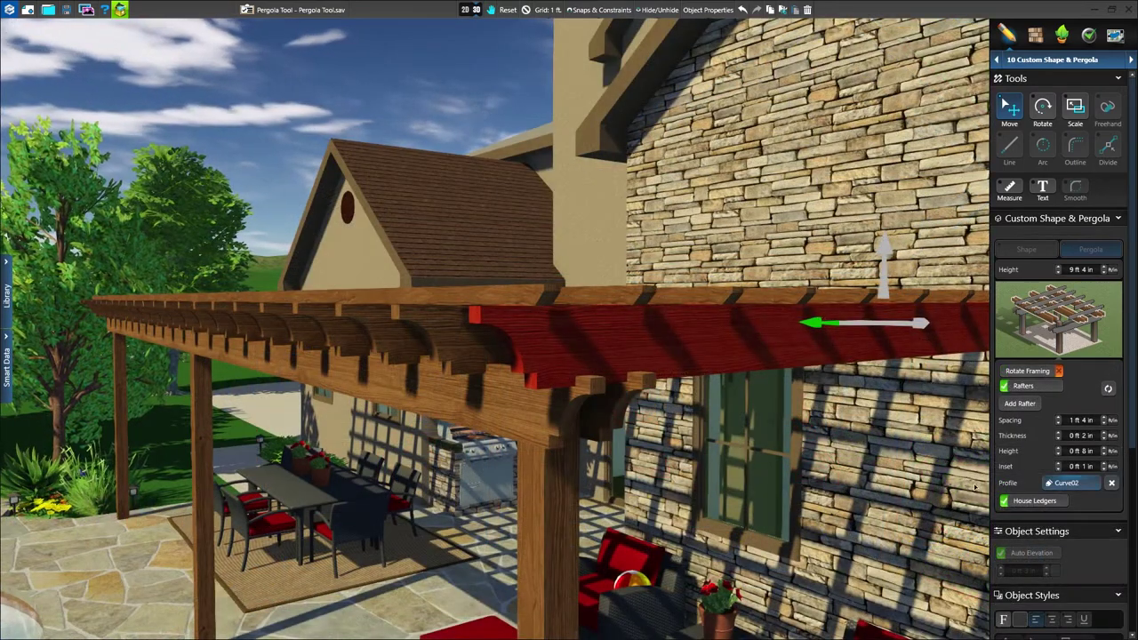
Step: Try the Curve03, Slant and Stairstep profiles on the rafter ends and return the rafters to Curve02
left_click(1072, 483)
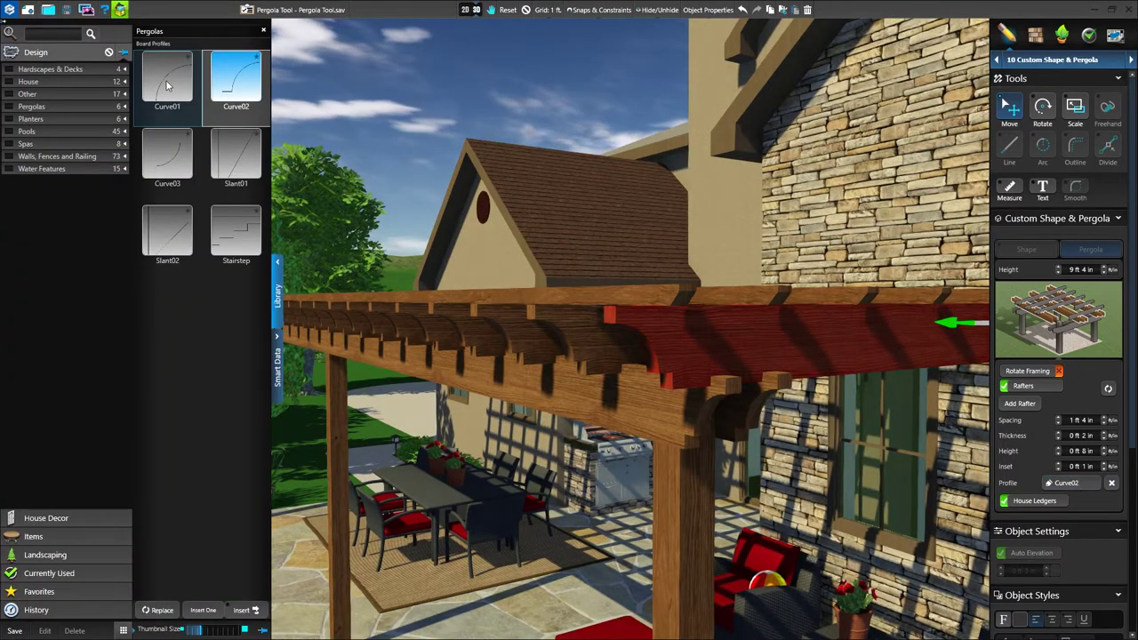
left_click(167, 80)
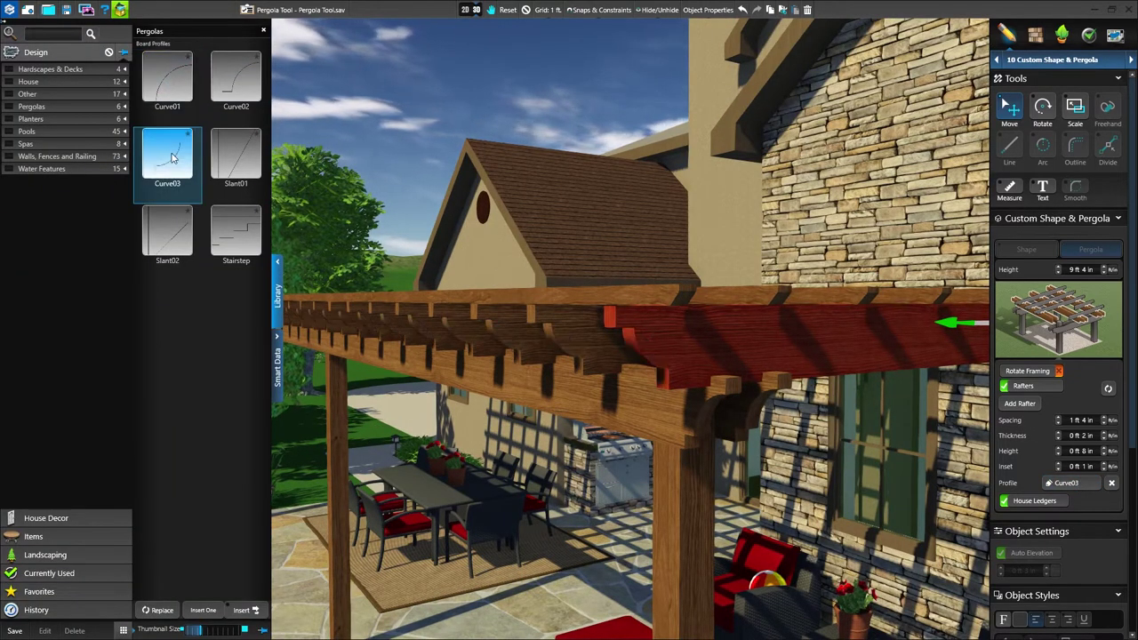
left_click(167, 233)
left_click(235, 155)
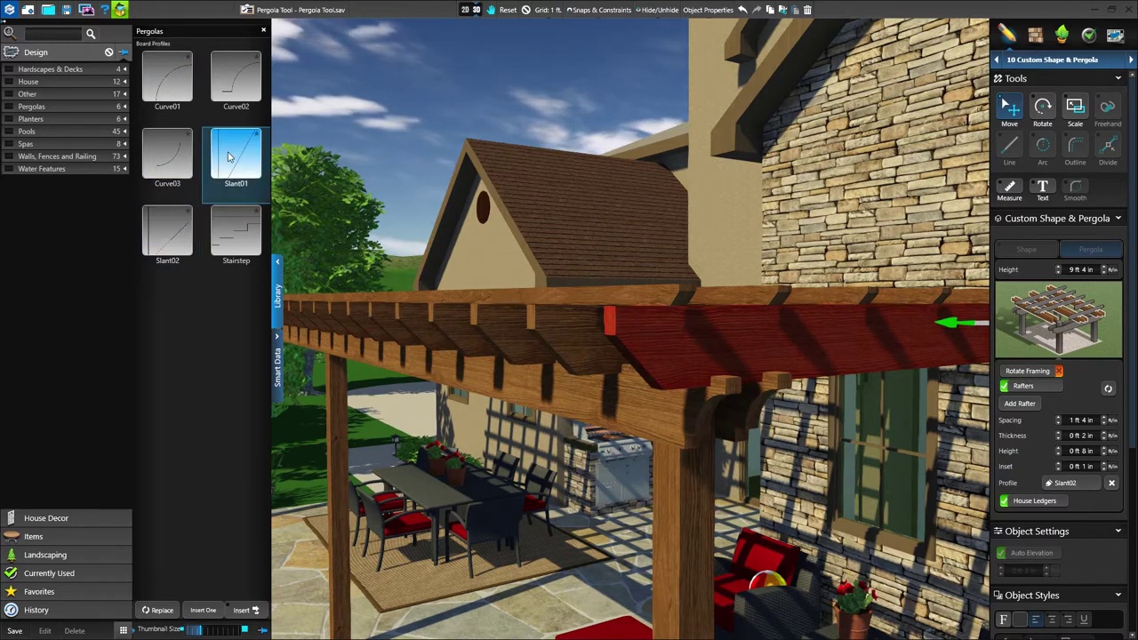
left_click(235, 233)
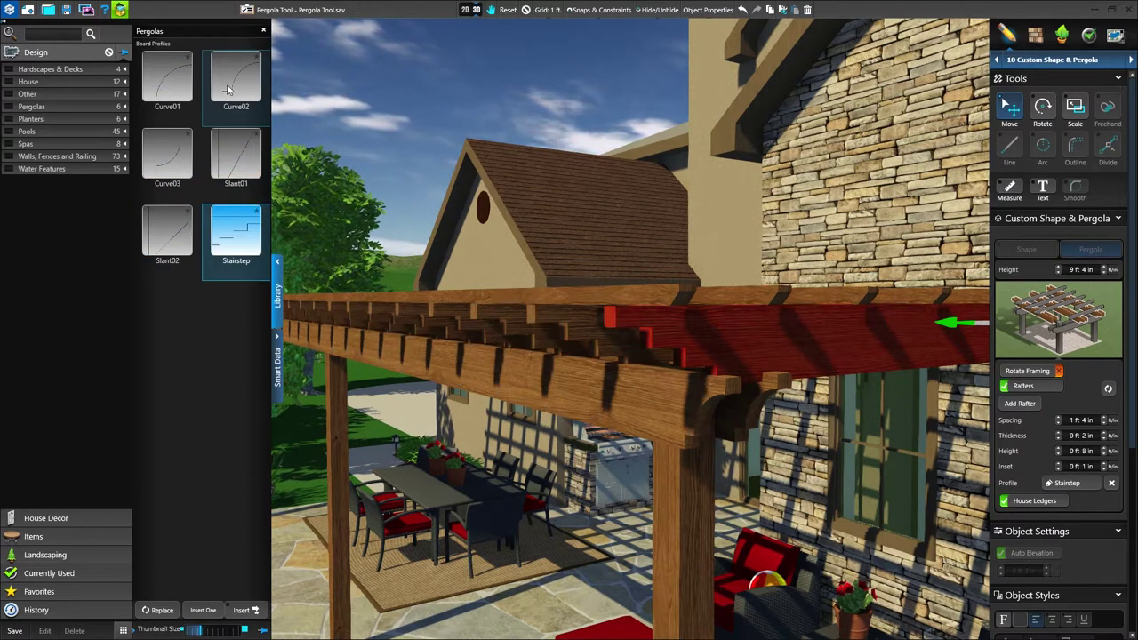
left_click(230, 87)
Step: Apply the Curve01 profile to the pergola's rafter supports and then remove their end profile
left_click(550, 394)
middle_click_drag(550, 394, 452, 279)
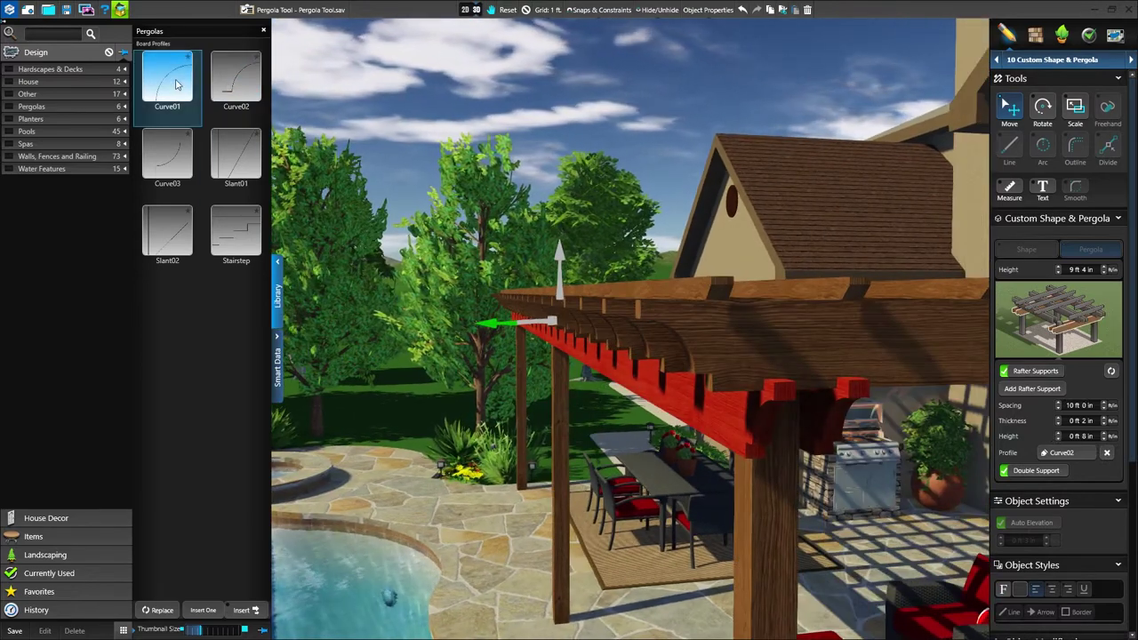
left_click(176, 84)
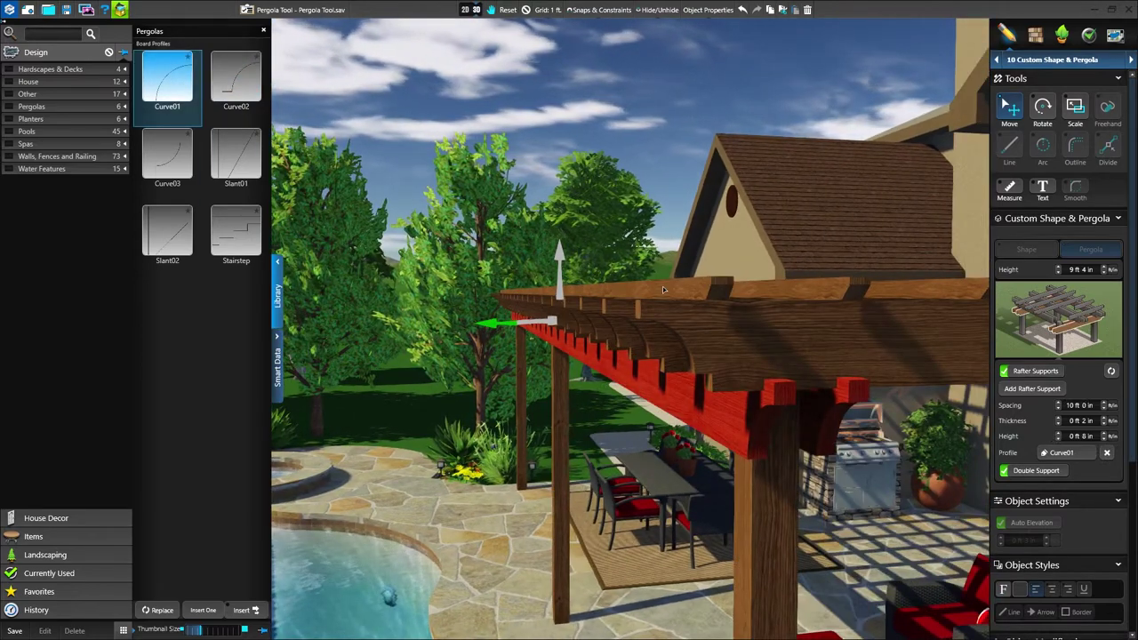
left_click(1107, 454)
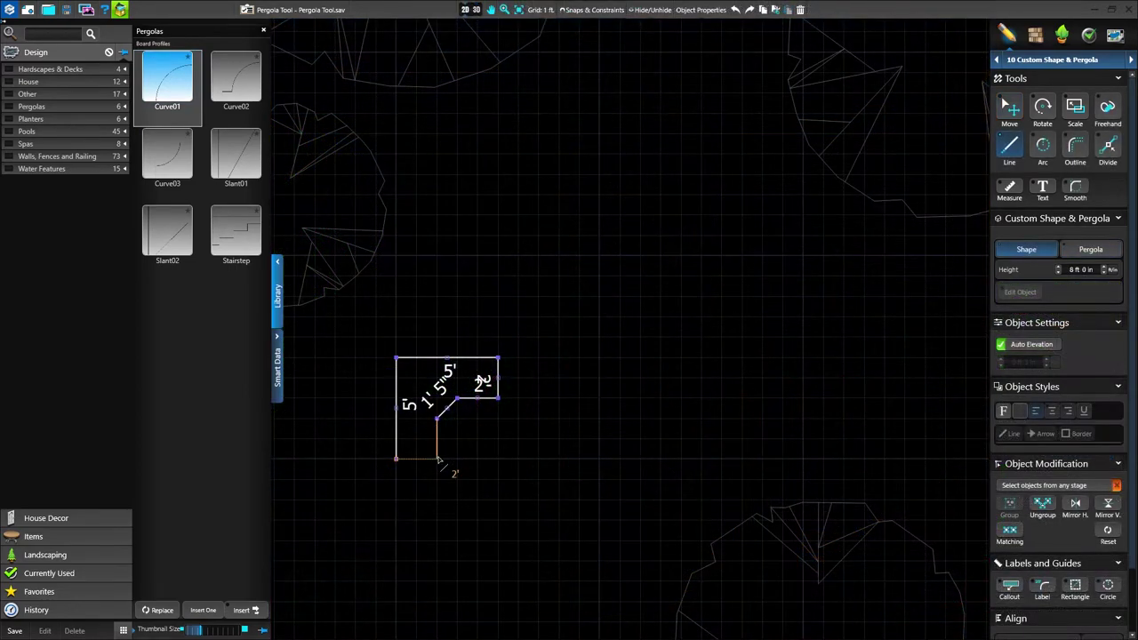
Step: Save the drawn notched shape as a Board Profiles template named Custom 1 under Pergolas, and return to the 3D view
left_click(25, 628)
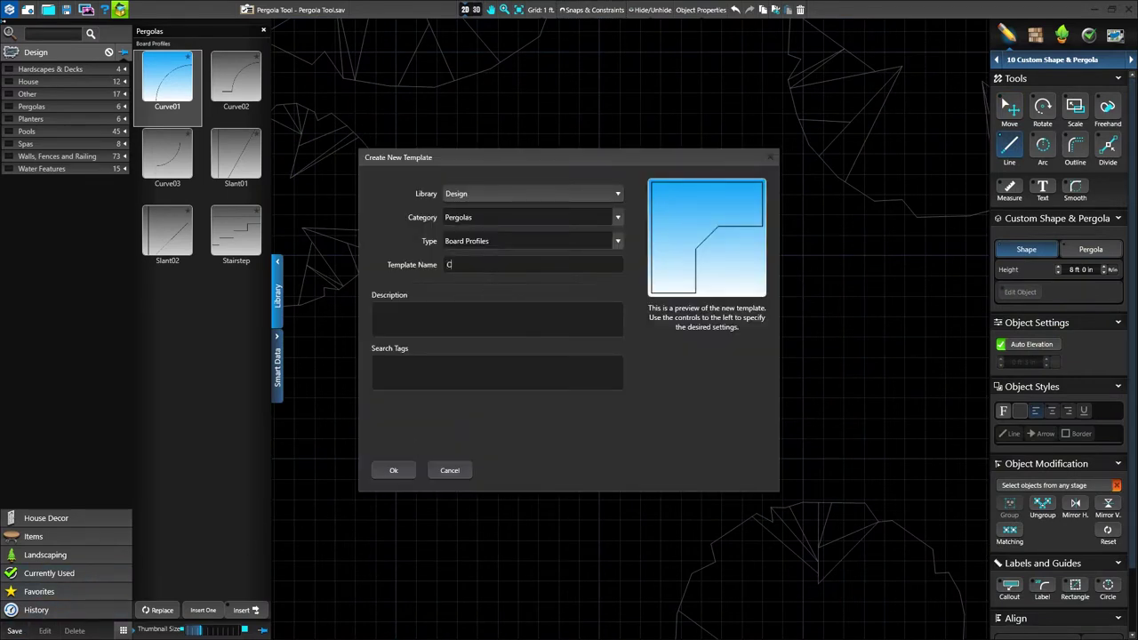
left_click(393, 471)
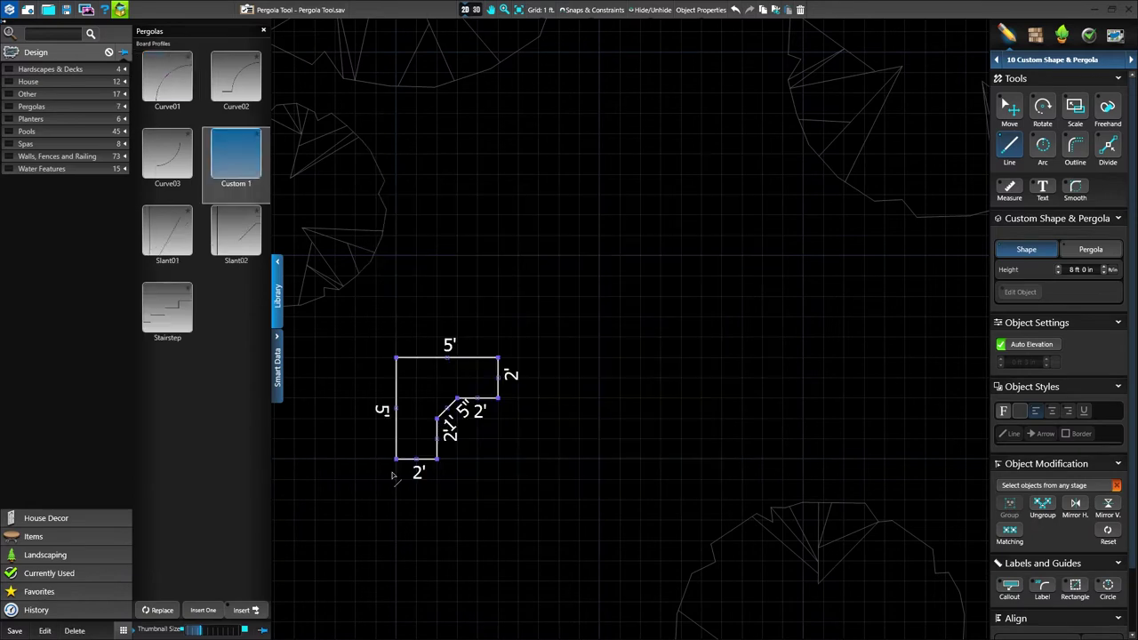
left_click(469, 11)
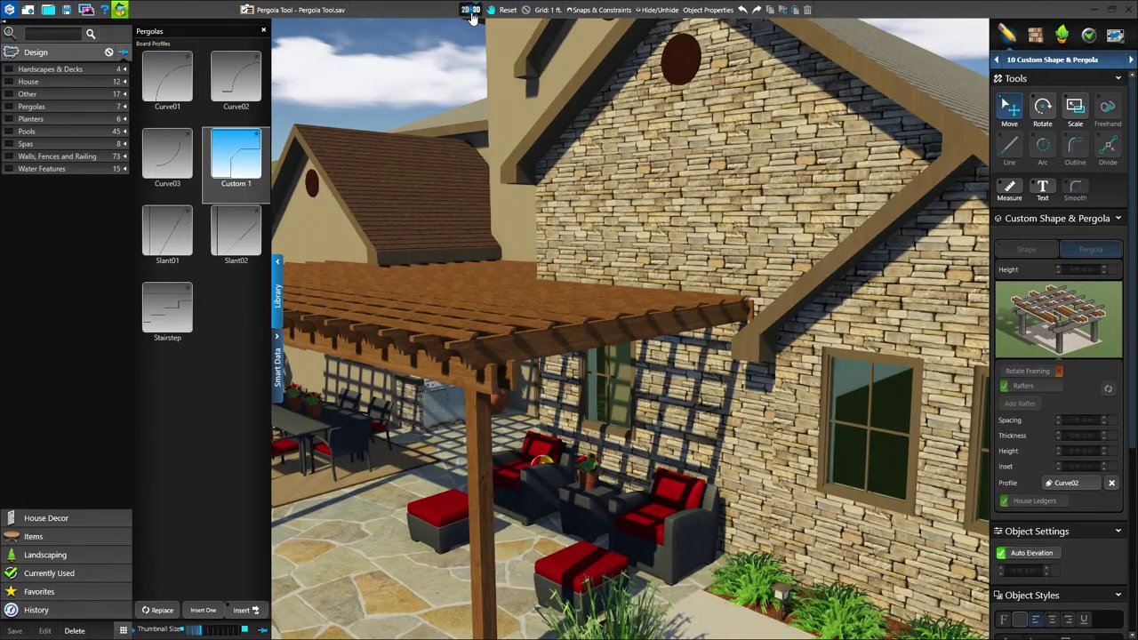
Step: Apply the Custom 1 profile to the ends of the pergola's rafters
left_click(505, 351)
scroll(506, 351, "up", 3)
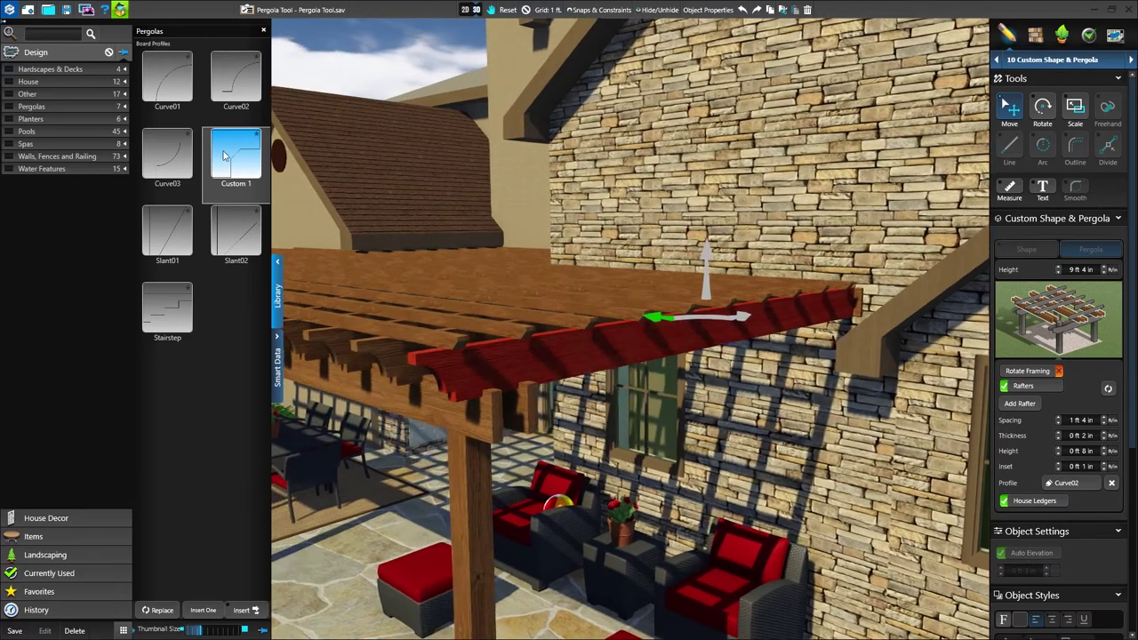
left_click(225, 156)
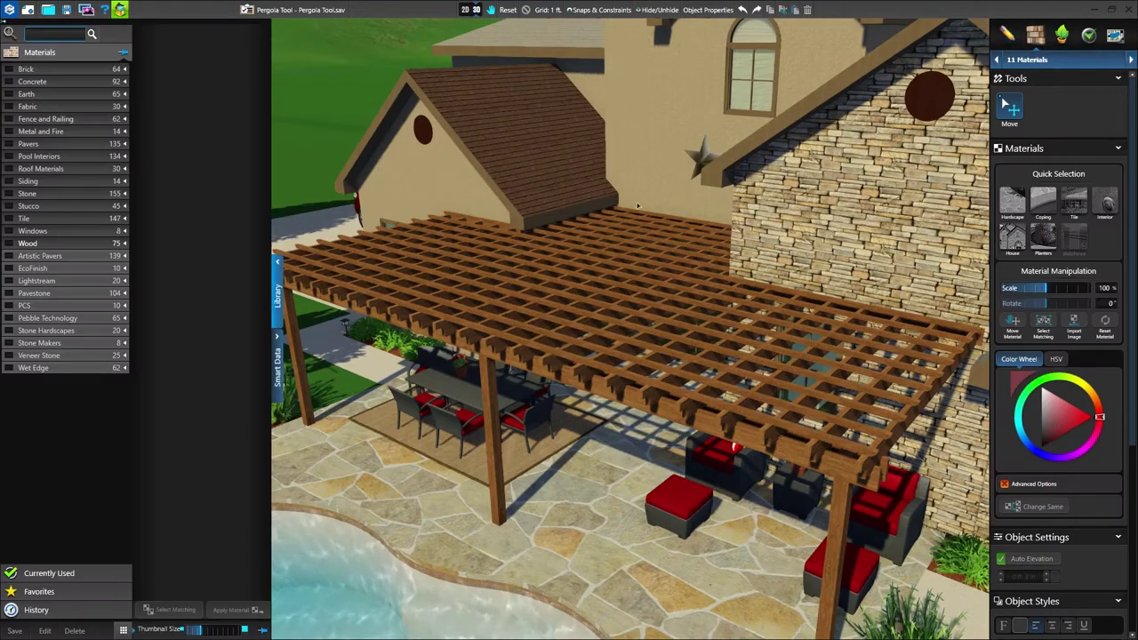
Step: From the structural wood materials, try Beige Cream on the pergola's slats and change them to Golden Beige
left_click(89, 241)
left_click(77, 267)
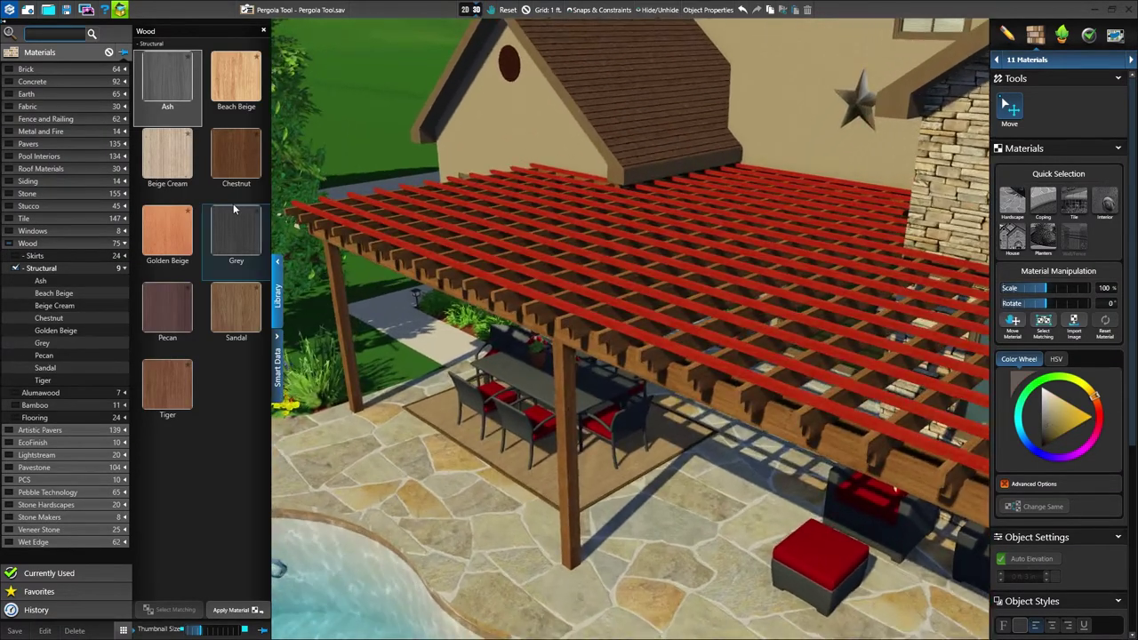
left_click(173, 173)
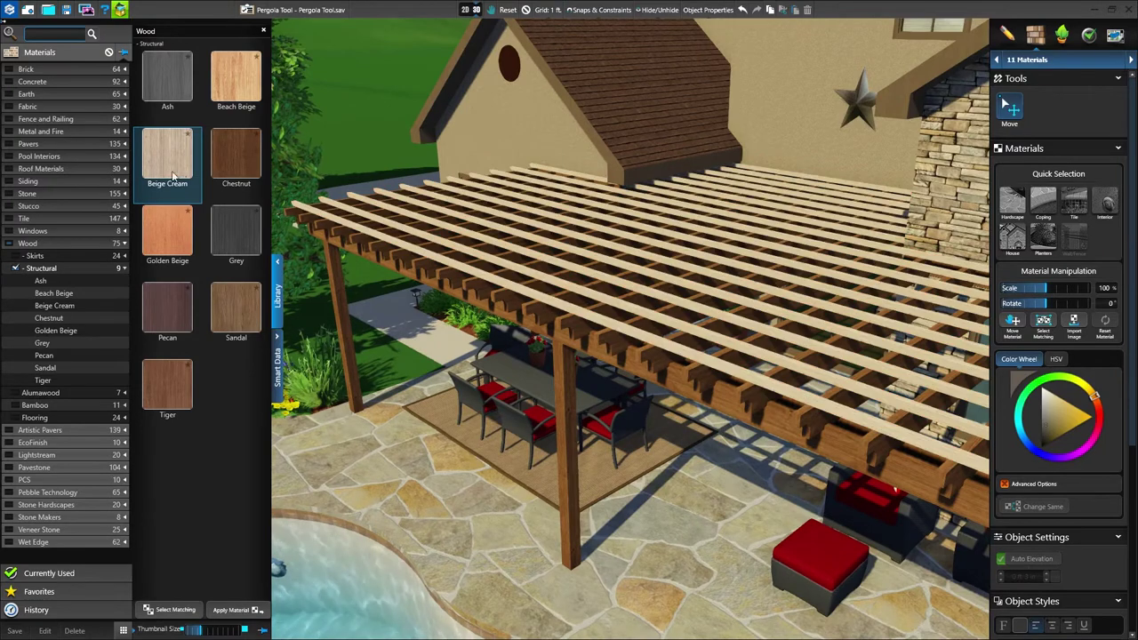
left_click(168, 230)
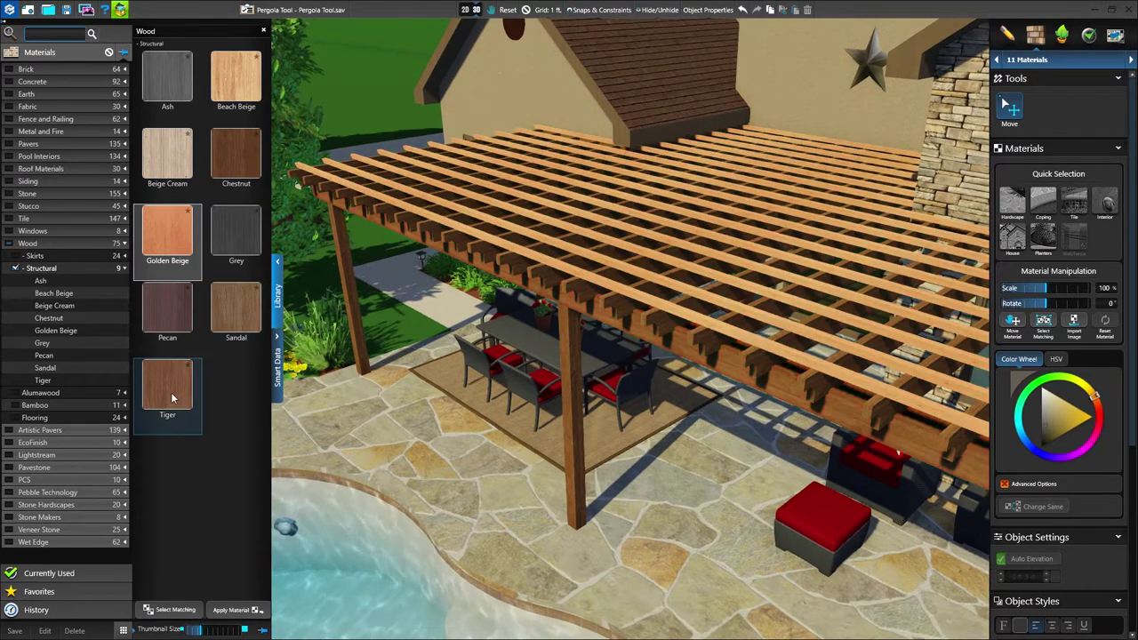
Step: Try the Tiger, Pecan and Golden Beige wood materials in turn on the pergola's front rafter supports
left_click(169, 391)
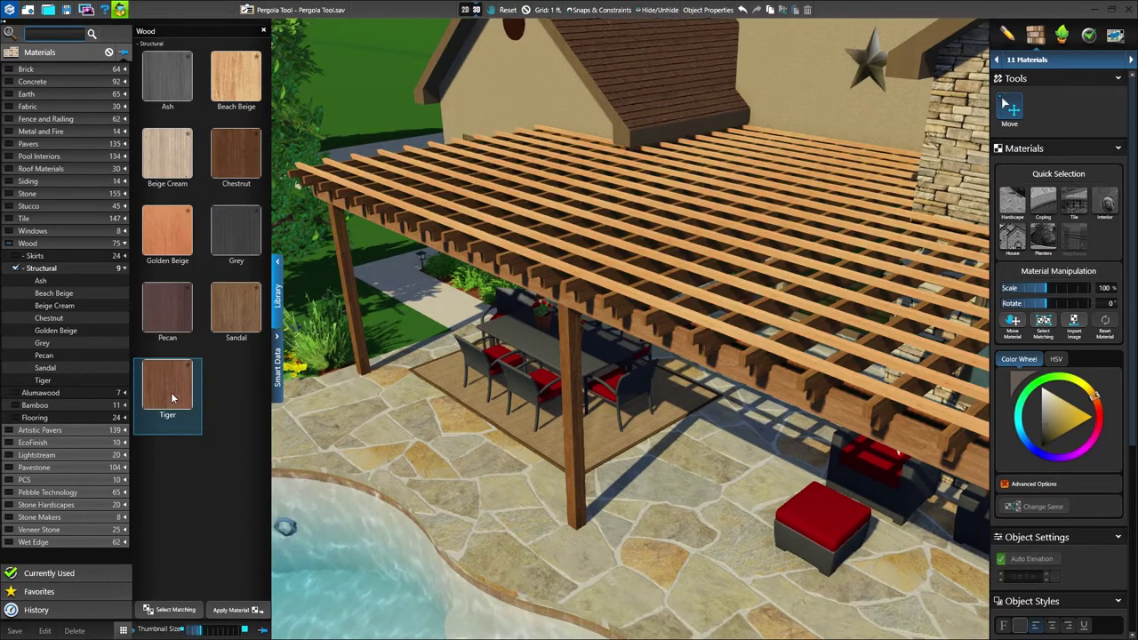
left_click(169, 313)
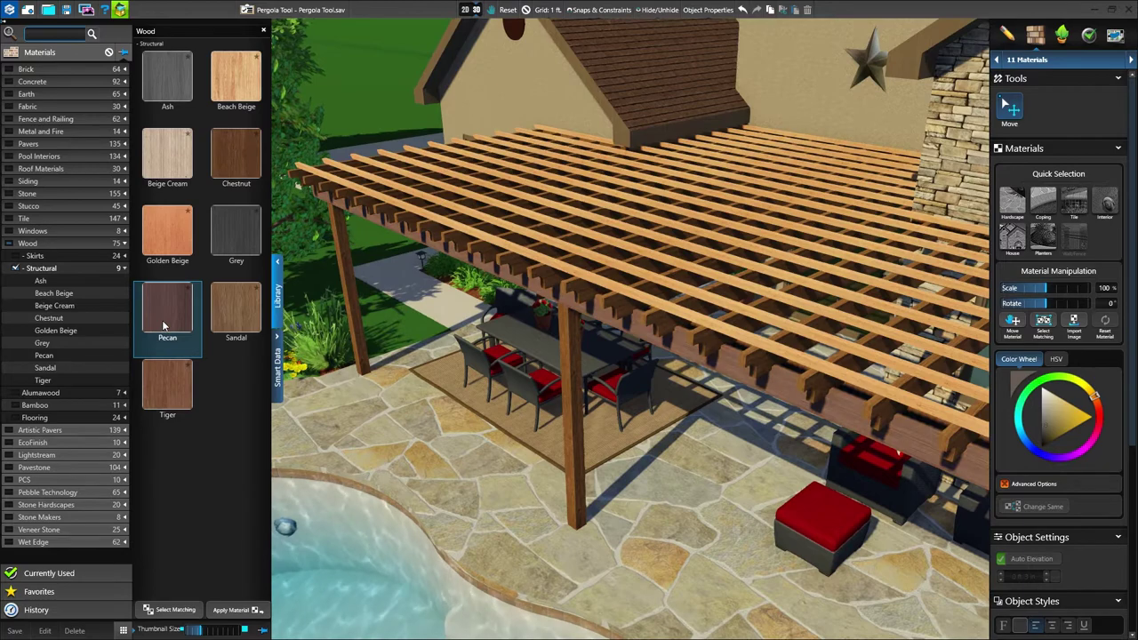
left_click(168, 233)
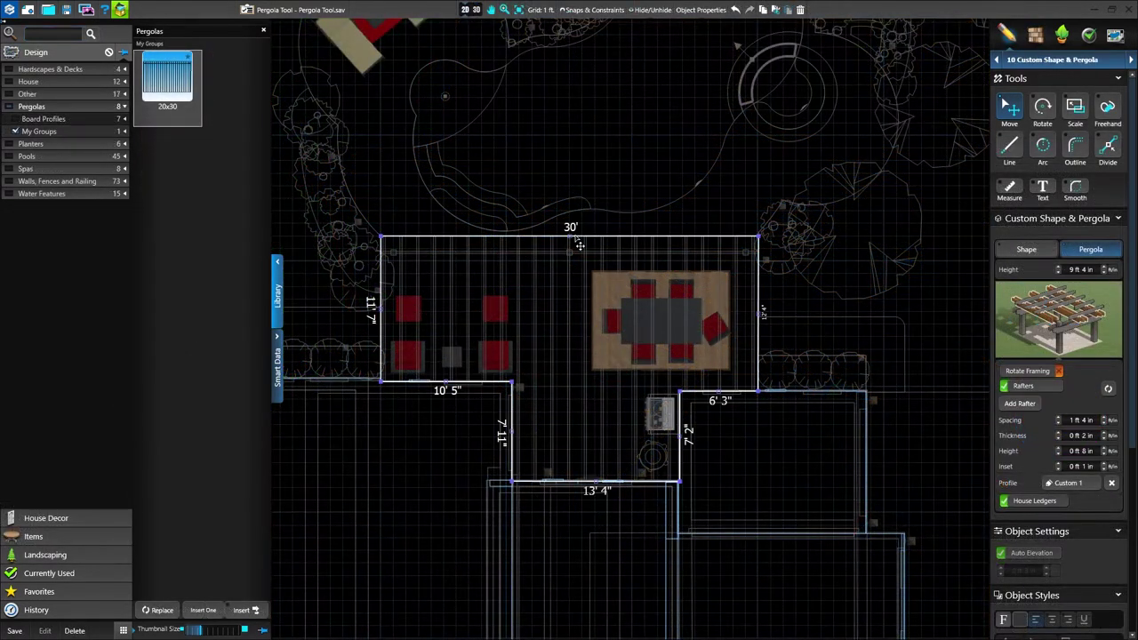
Step: Save the finished pergola as a template named Custom Pergola 1 in the Pergolas category, type My Groups
left_click(15, 630)
left_click(62, 630)
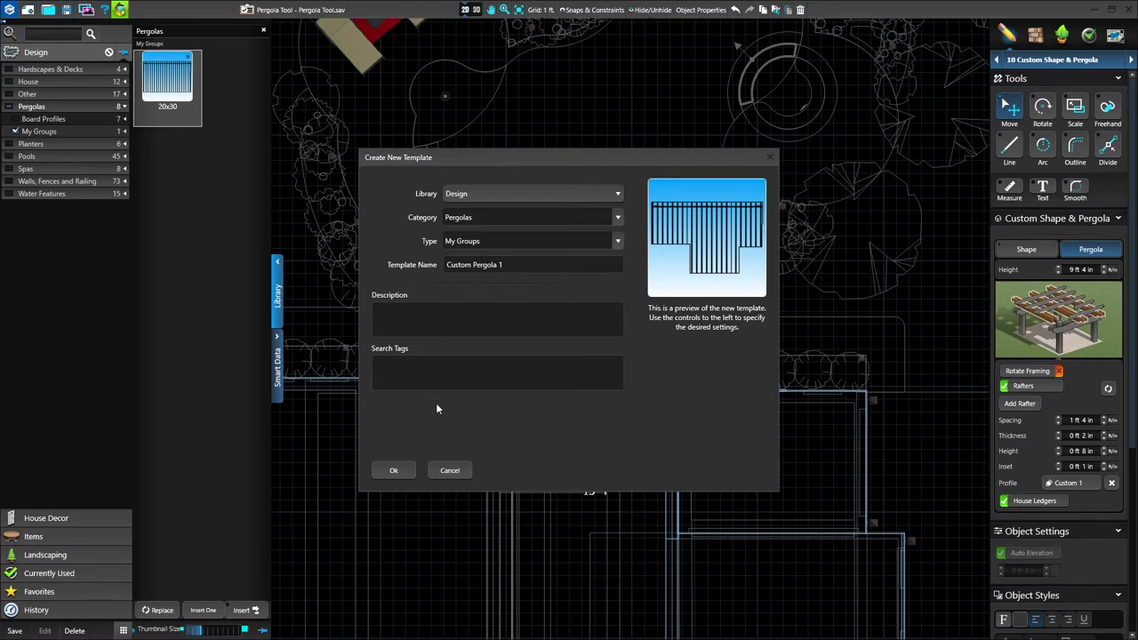
left_click(397, 469)
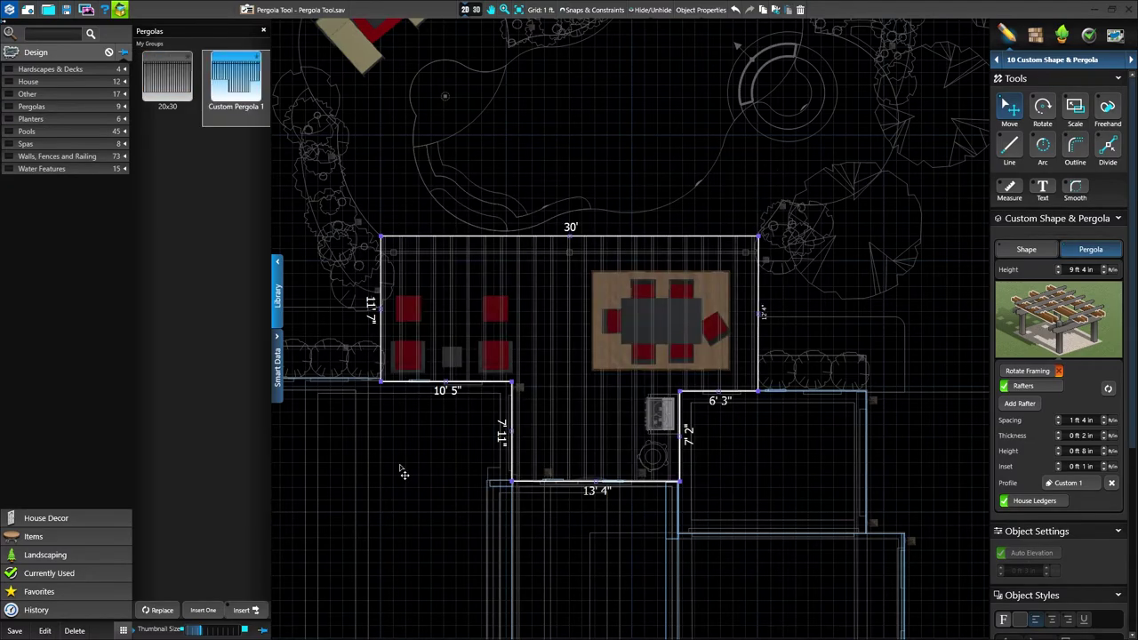
Step: Select the pergola in the construction markup plan and give it a Colored Pencils fill
left_click(468, 302)
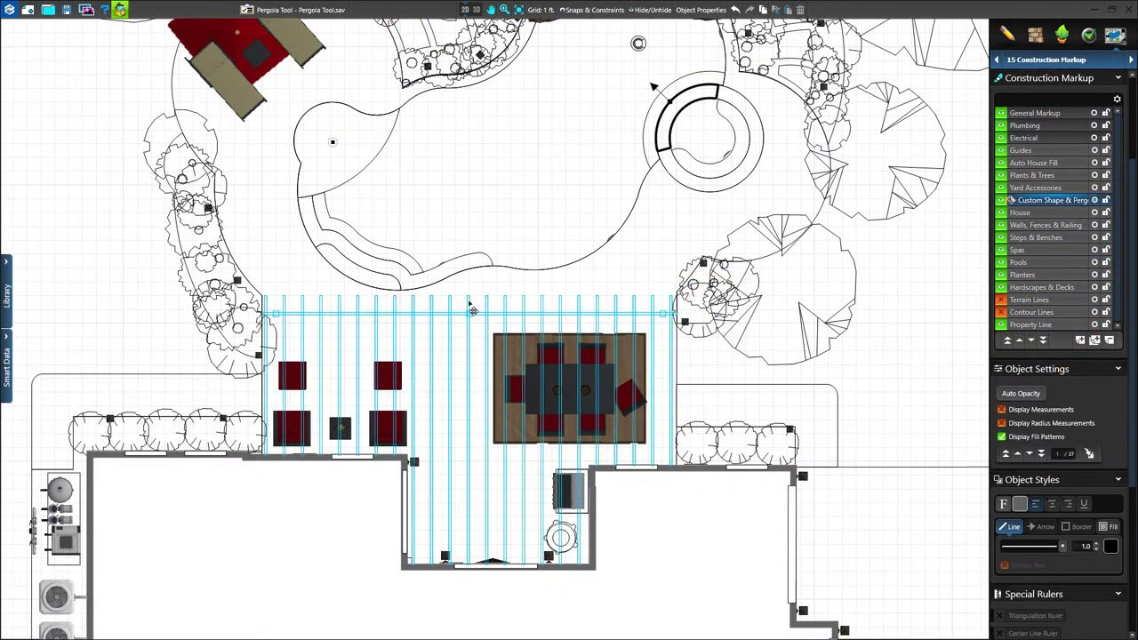
left_click(1097, 544)
left_click(1109, 528)
left_click(1057, 547)
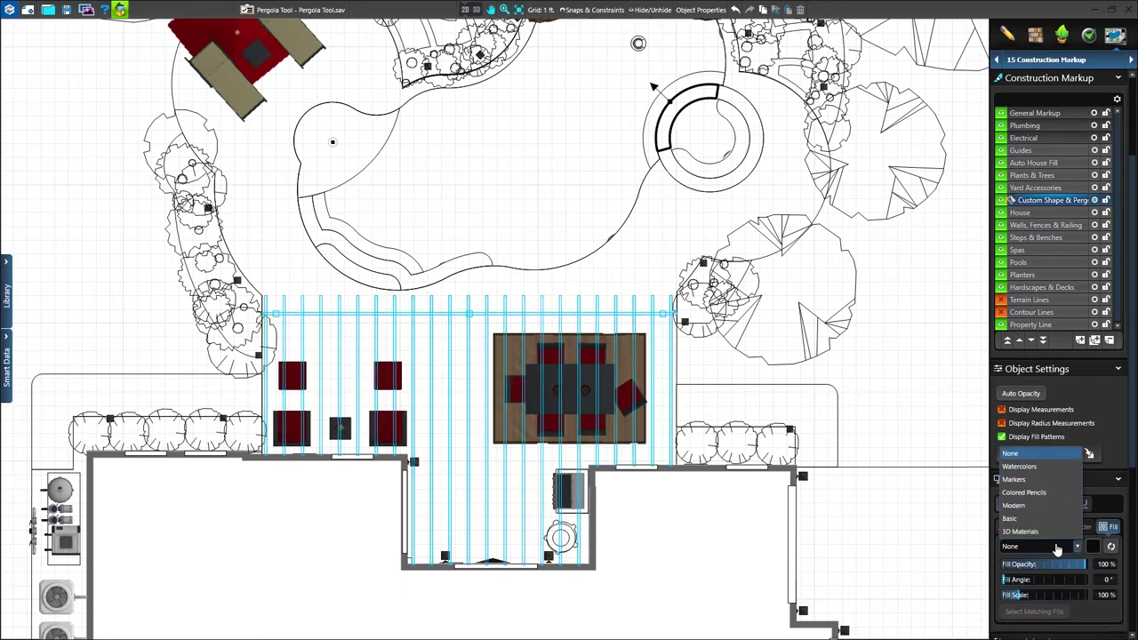
left_click(1038, 493)
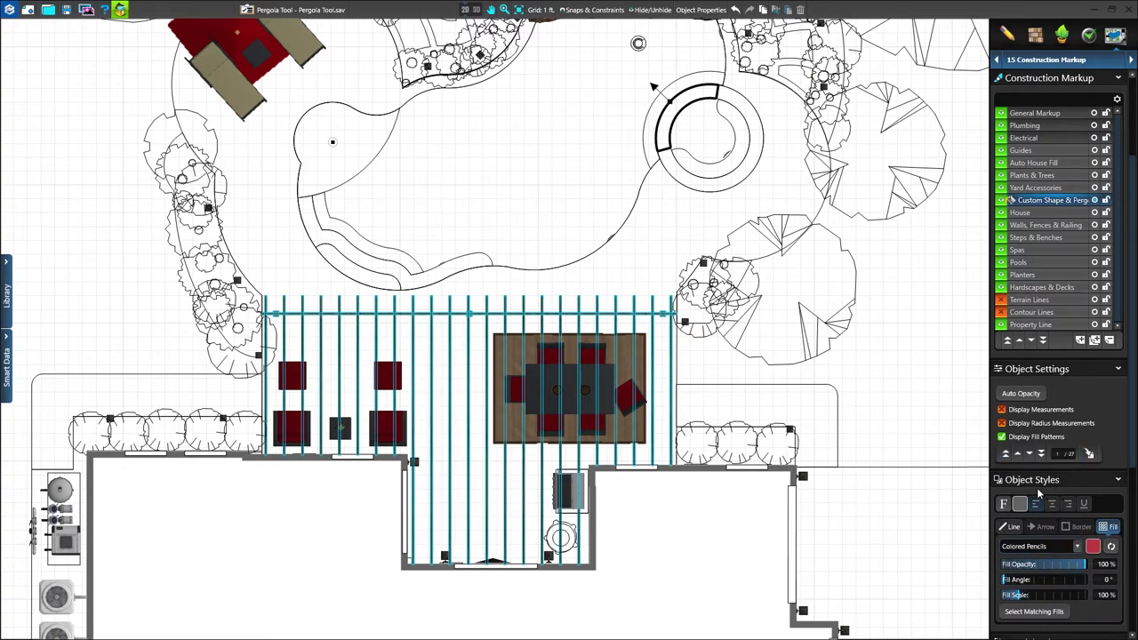